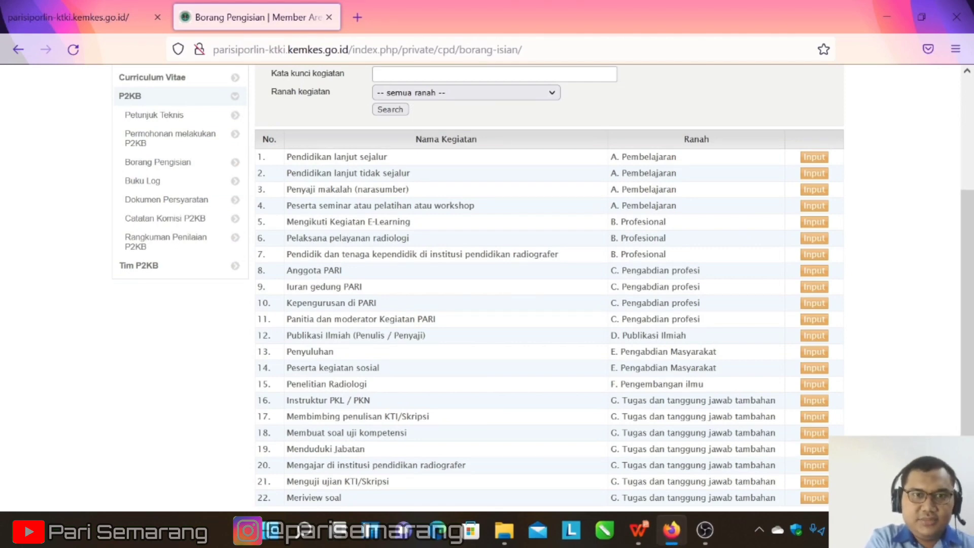
Step: Open the input form for the activity "Pendidikan lanjut sejalur" and review its required fields and SKP values
scroll(690, 434, up, 2)
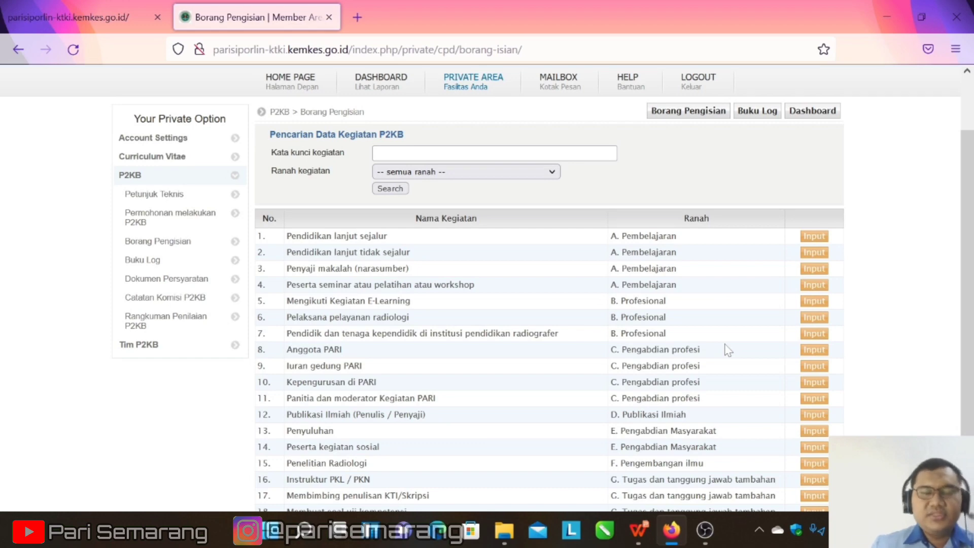
click(818, 237)
scroll(823, 239, down, 1)
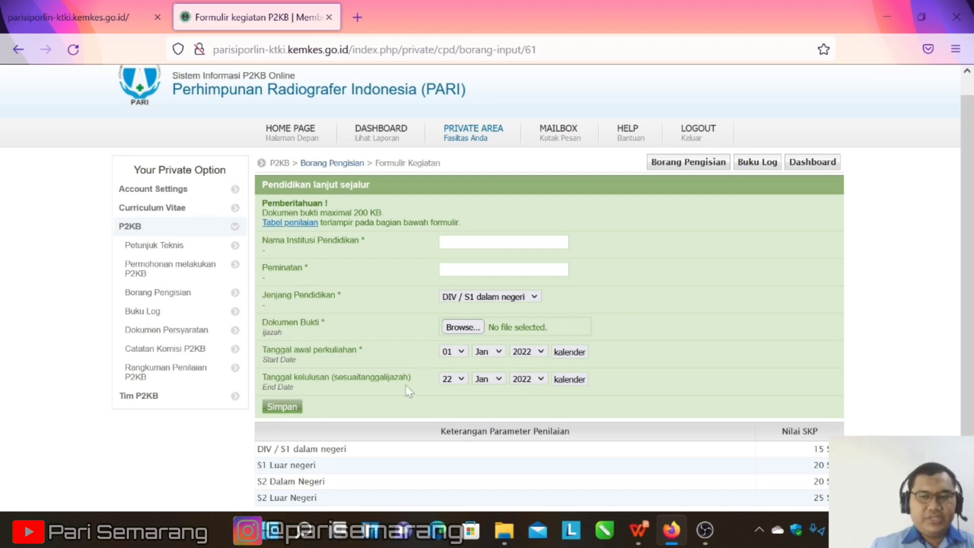
scroll(971, 299, up, 1)
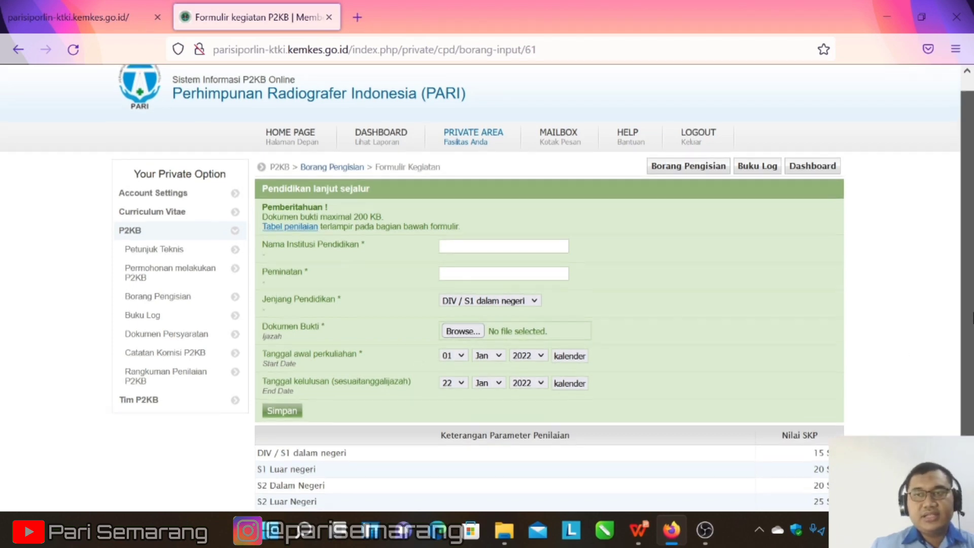
scroll(971, 304, down, 1)
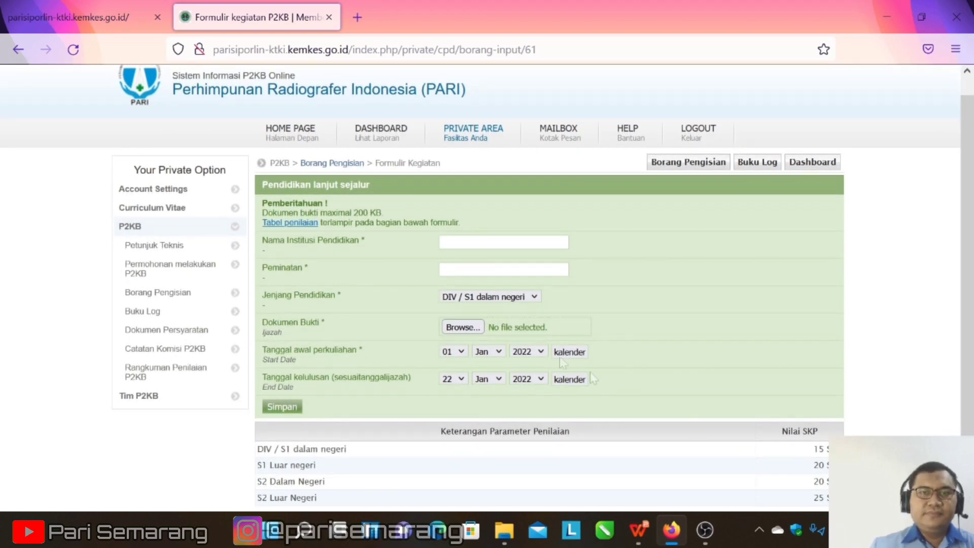
Step: Return to the activity list and review the input form for "Penyaji makalah (narasumber)"
click(178, 293)
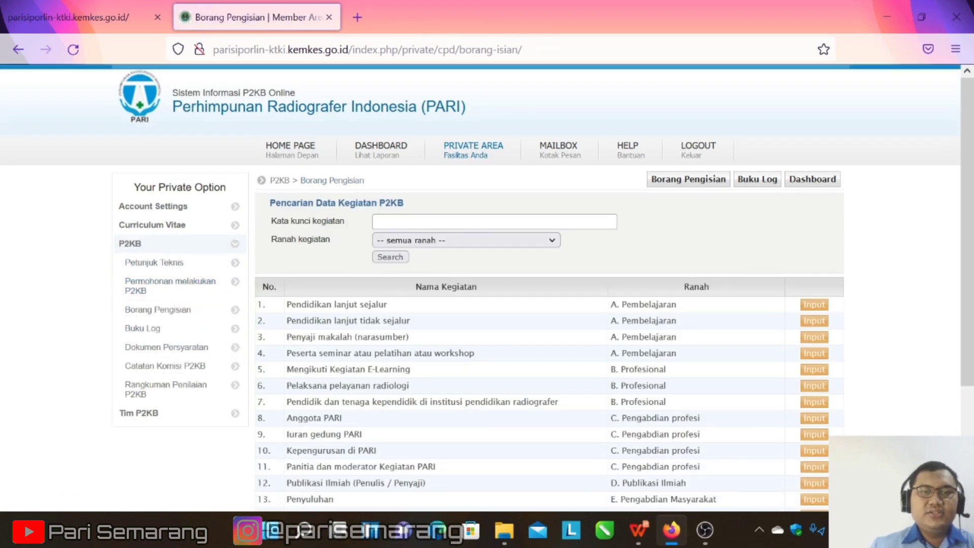
scroll(525, 378, down, 3)
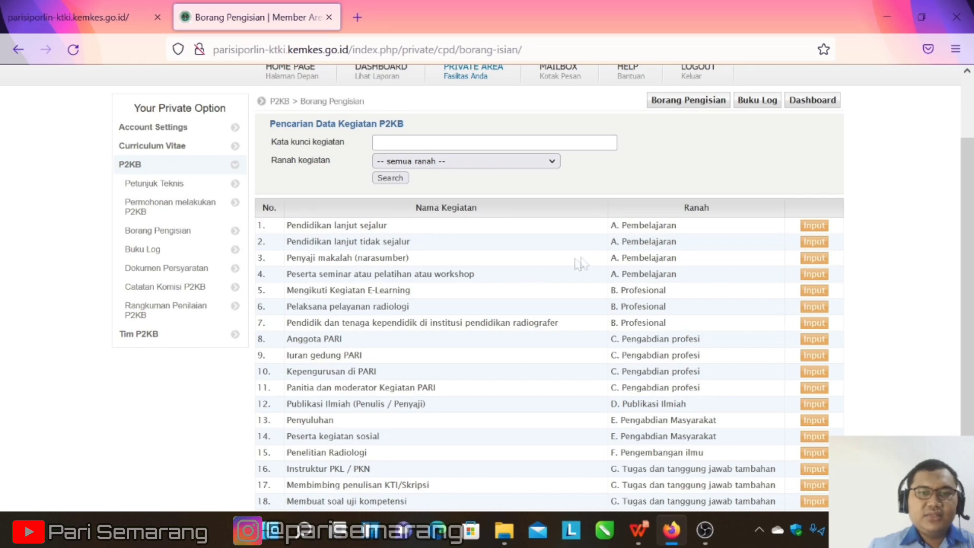
click(821, 259)
scroll(732, 290, down, 3)
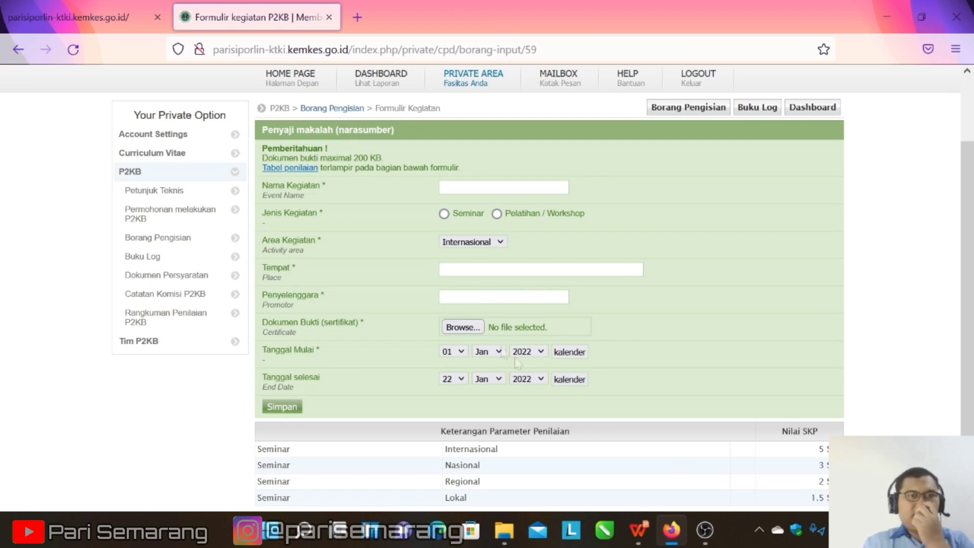
Step: Go back to the activity list and start the input form for "Peserta seminar atau pelatihan atau workshop" at its event name
click(174, 238)
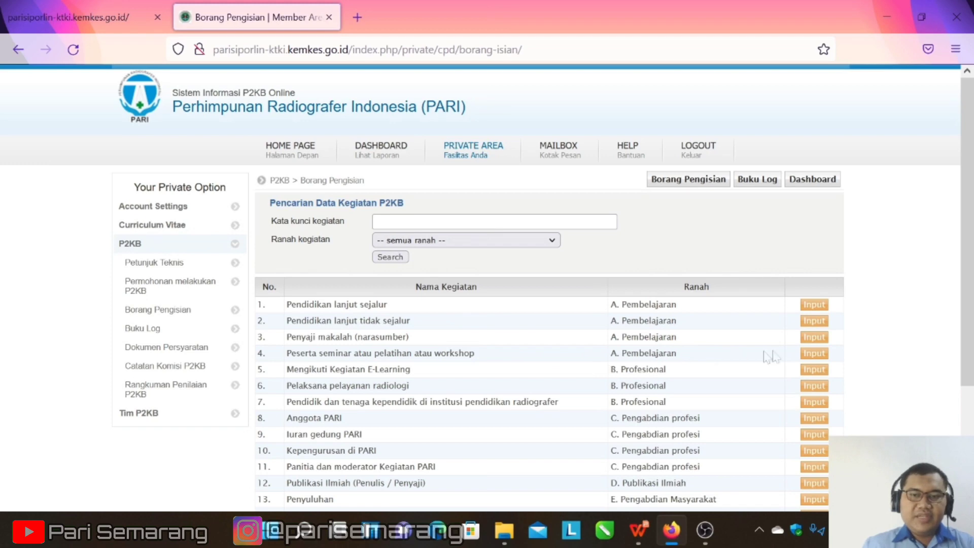
click(813, 353)
scroll(311, 339, down, 2)
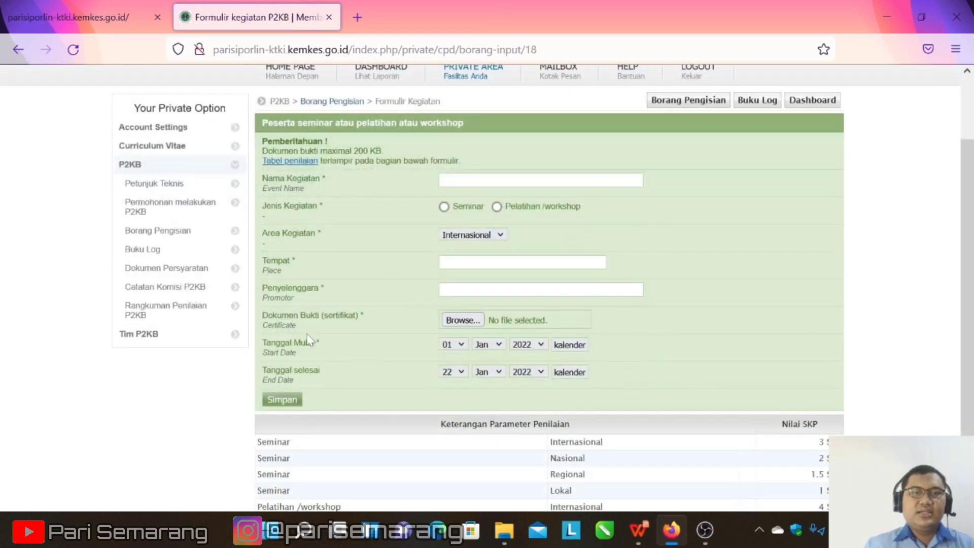
click(481, 181)
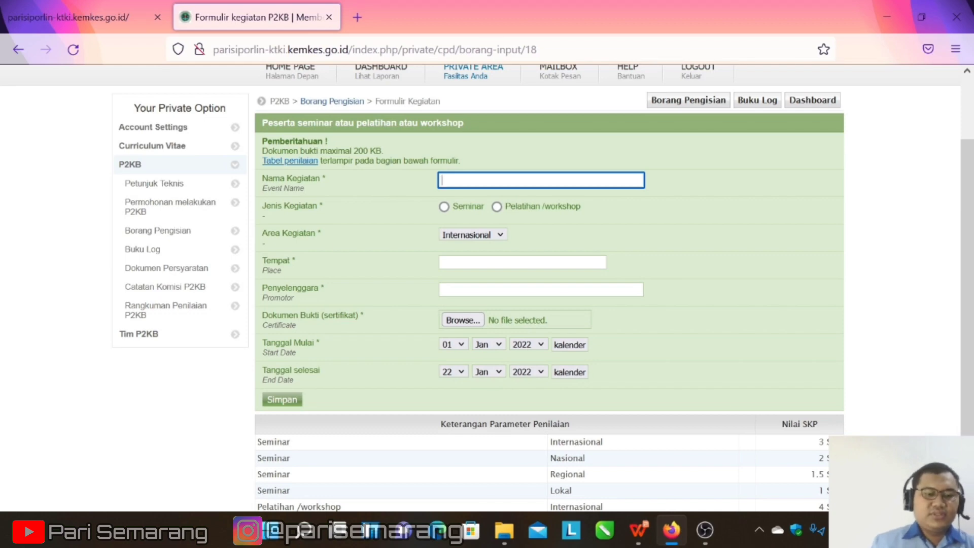
Step: Tile the browser to half the screen, then in File Explorer open the 2016-2021 certificates folder within "Sosialisasi SIPORLIN dan E-STR Cilacap" on drive D
key(super)
key(super+Right)
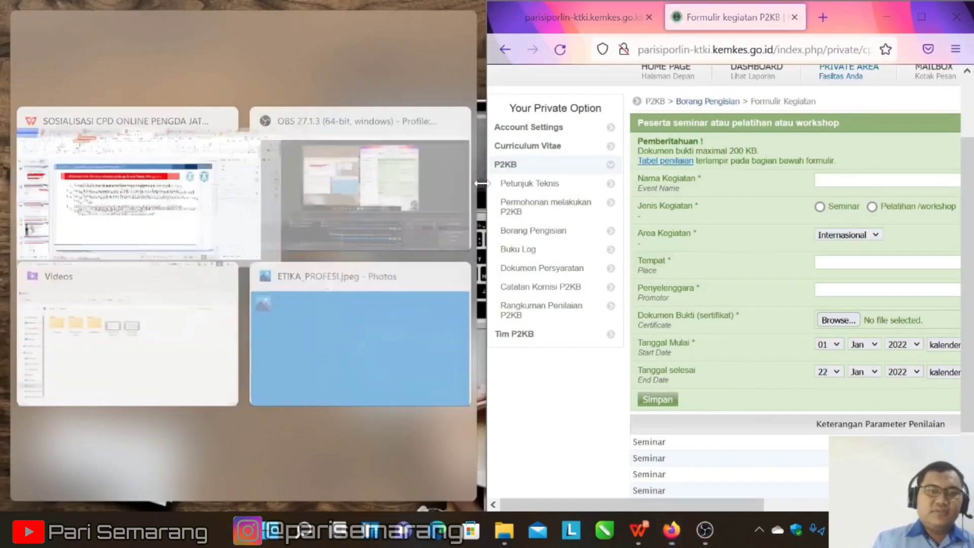
click(504, 530)
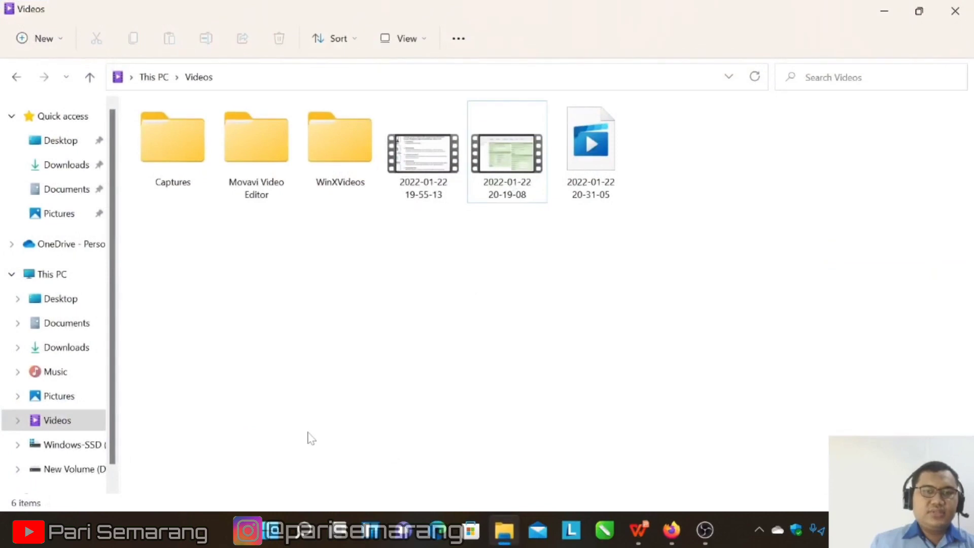
click(84, 467)
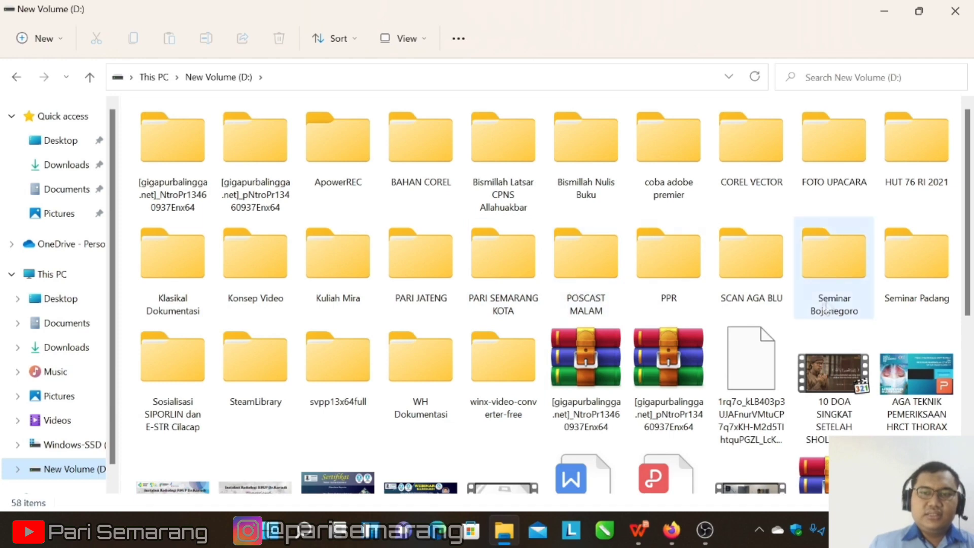
double_click(175, 355)
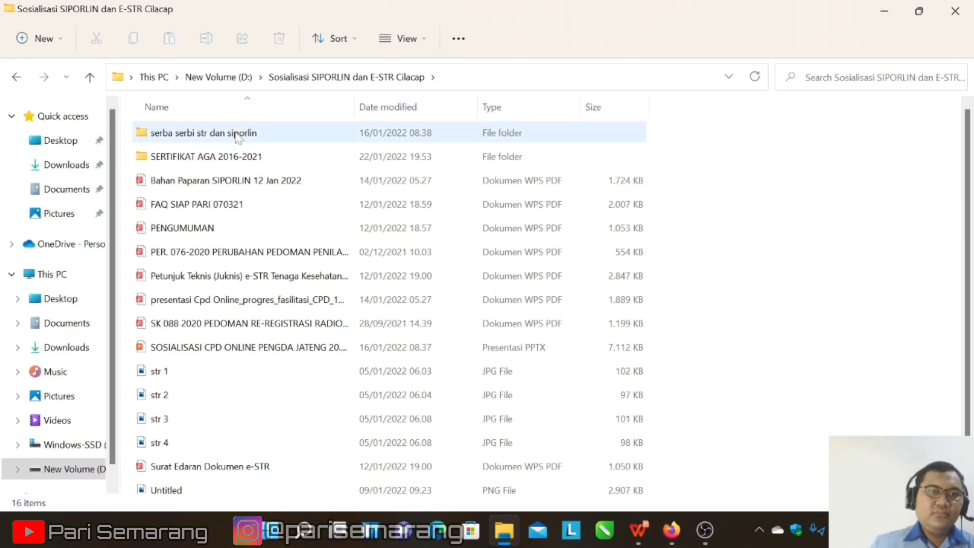
double_click(240, 158)
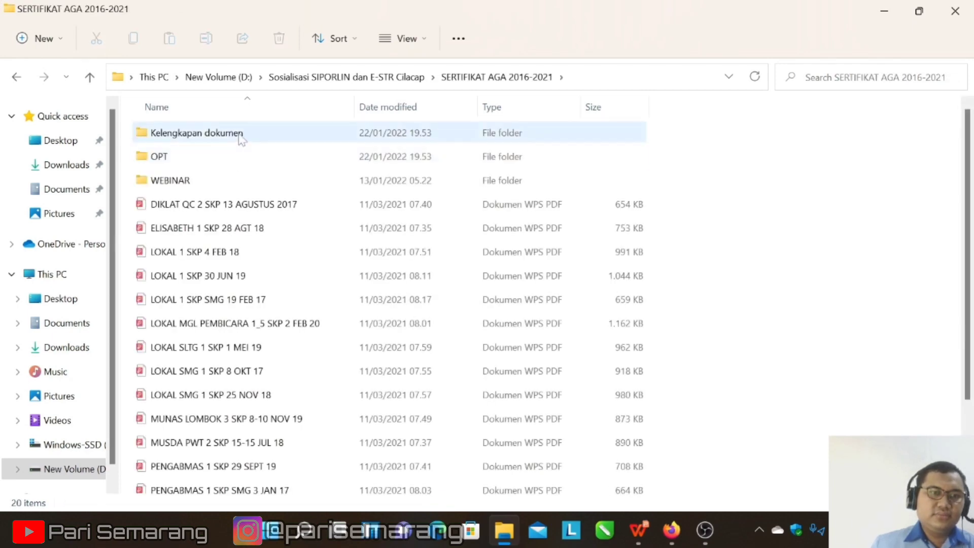
click(239, 181)
double_click(242, 182)
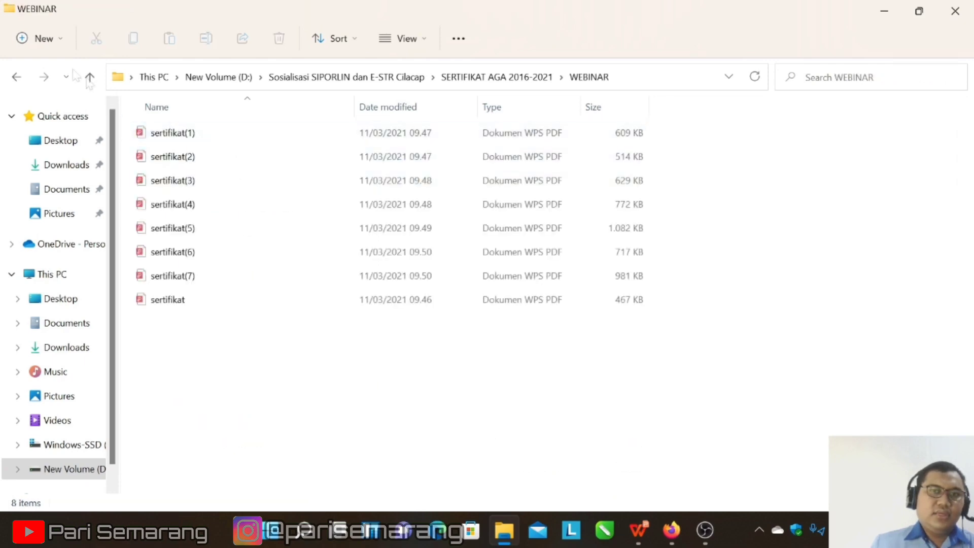
click(16, 77)
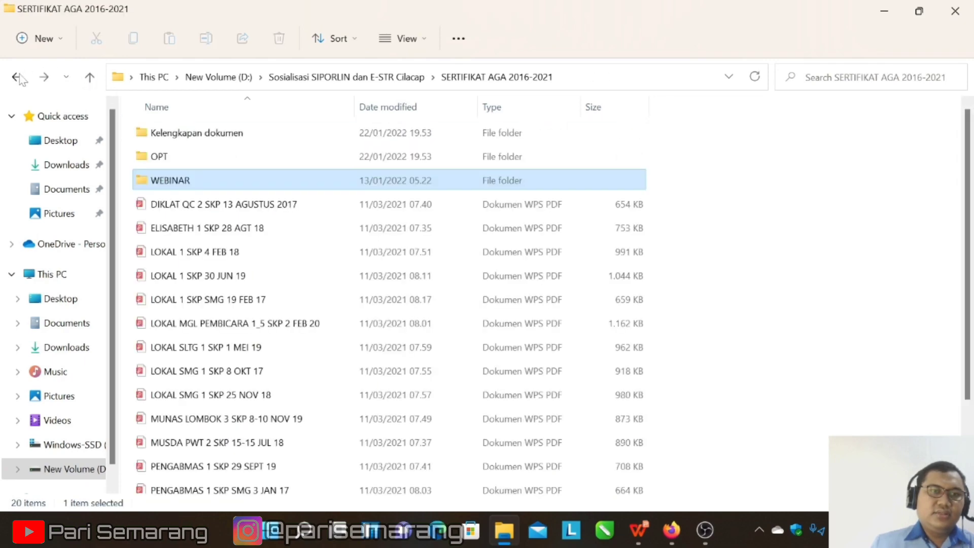
Step: Open the certificate "WEBINAR BANDUNG 6 SEPT 20" from OPT > OPT WEBINAR and place it side by side with the browser form
double_click(238, 159)
double_click(216, 156)
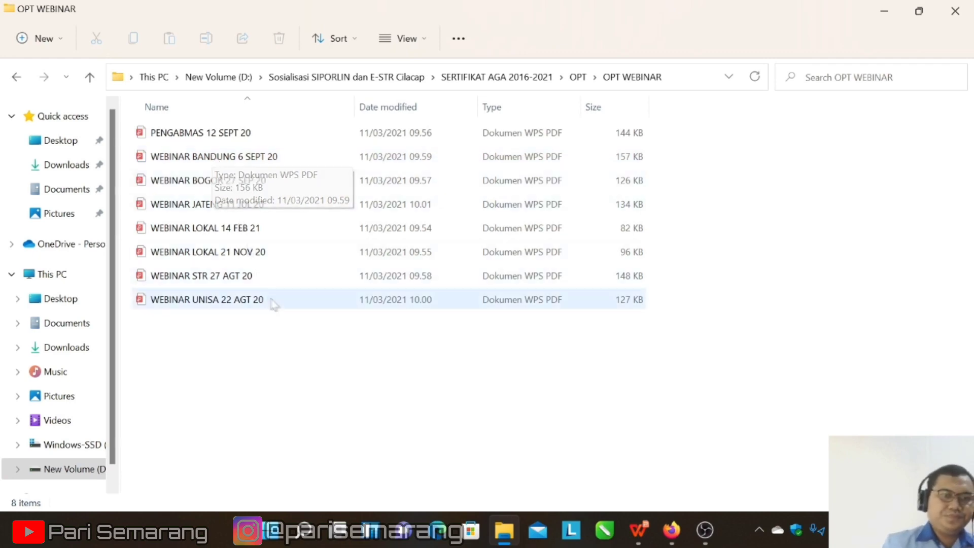
click(281, 161)
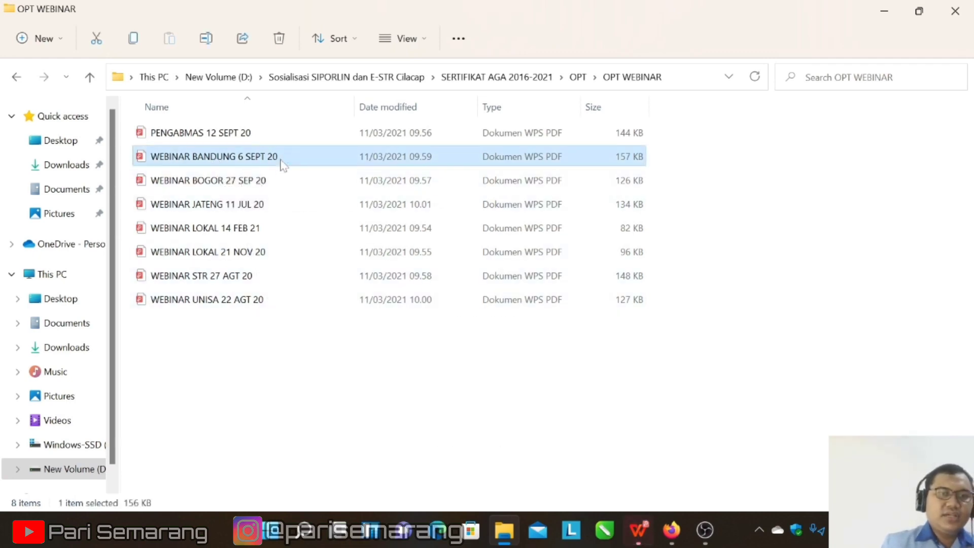
double_click(282, 162)
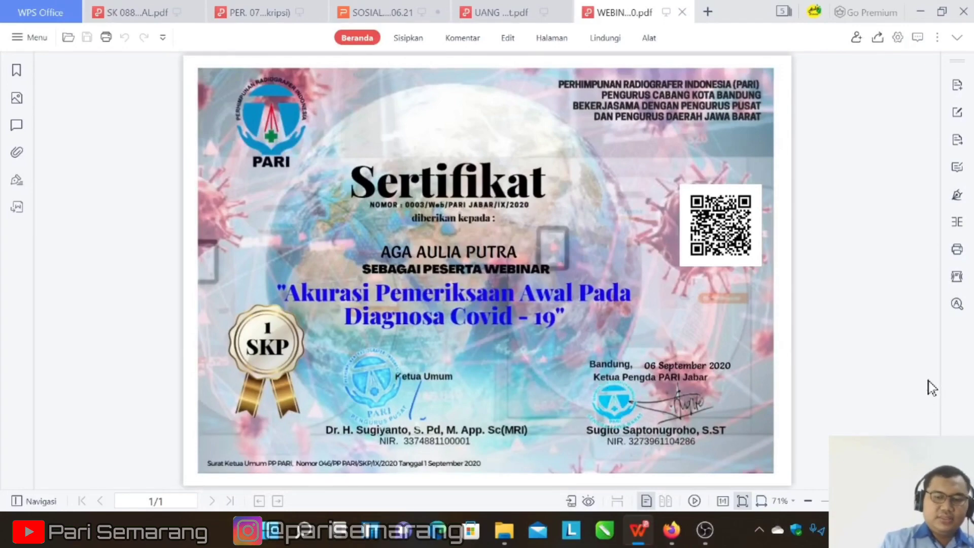
key(super+Left)
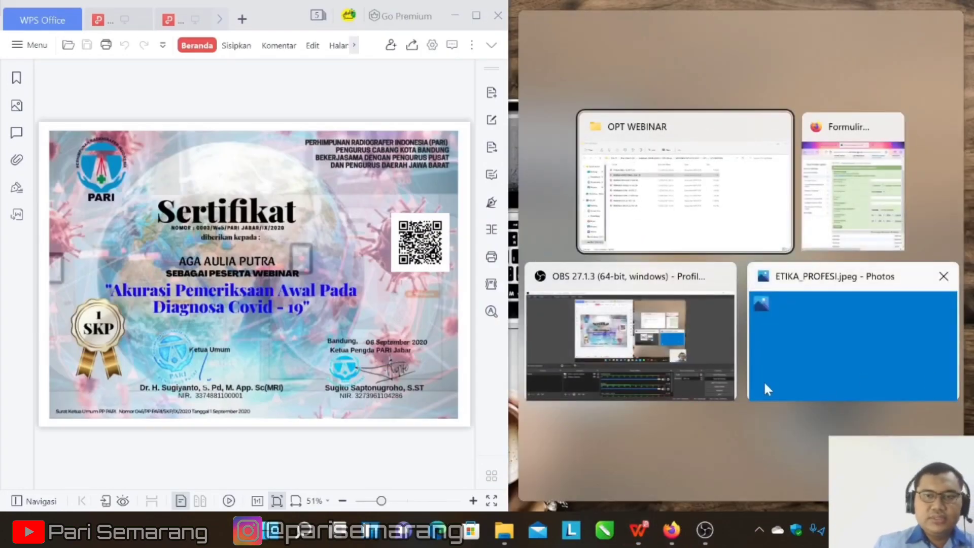
click(862, 192)
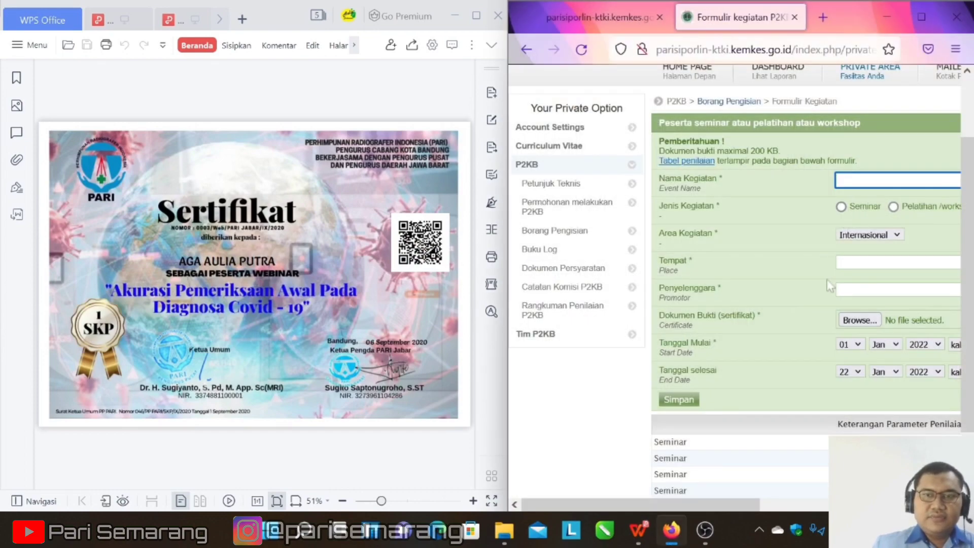
Step: Enter "Akurasi Pemeriksaan Awal Pada diagnosa Covid-19" as the event name (Nama Kegiatan)
drag(746, 505, 836, 509)
click(793, 181)
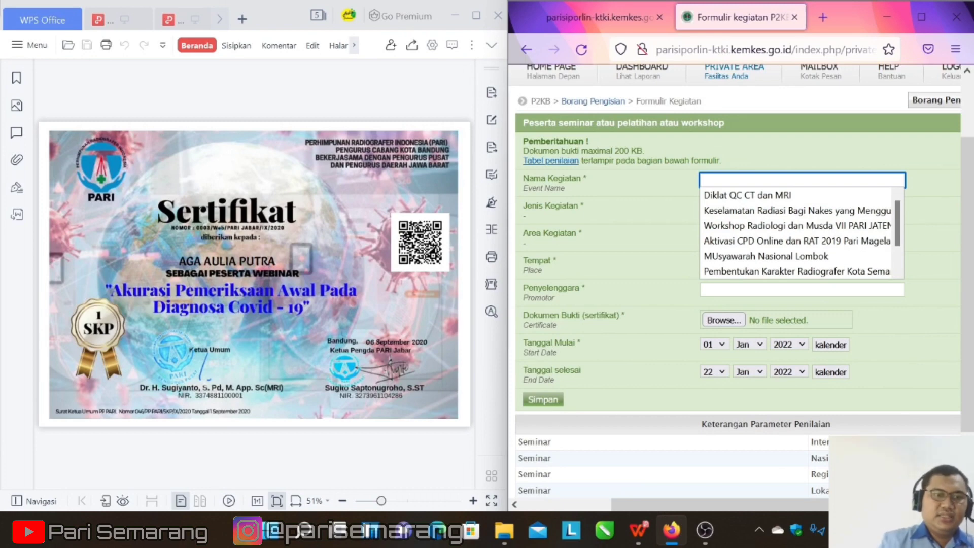
text(Akura)
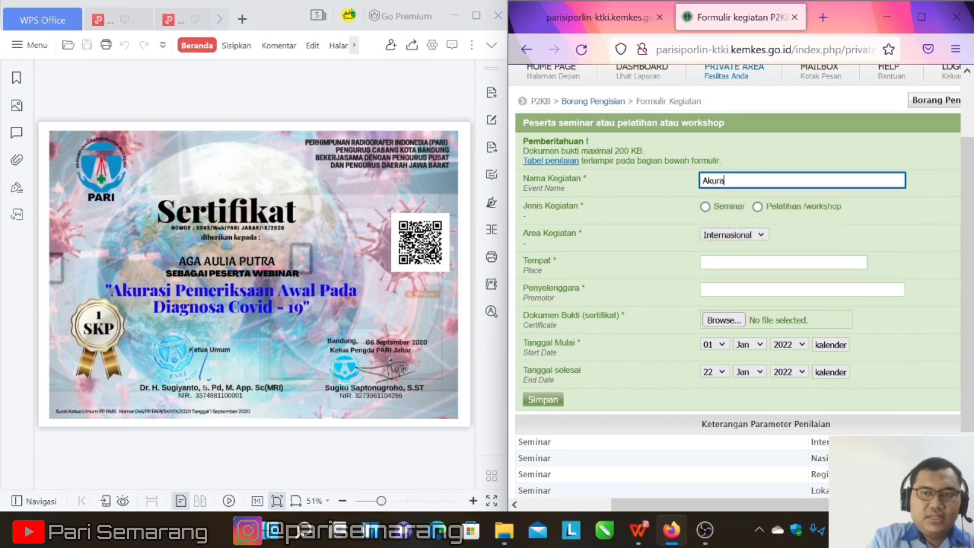
text(si Peme)
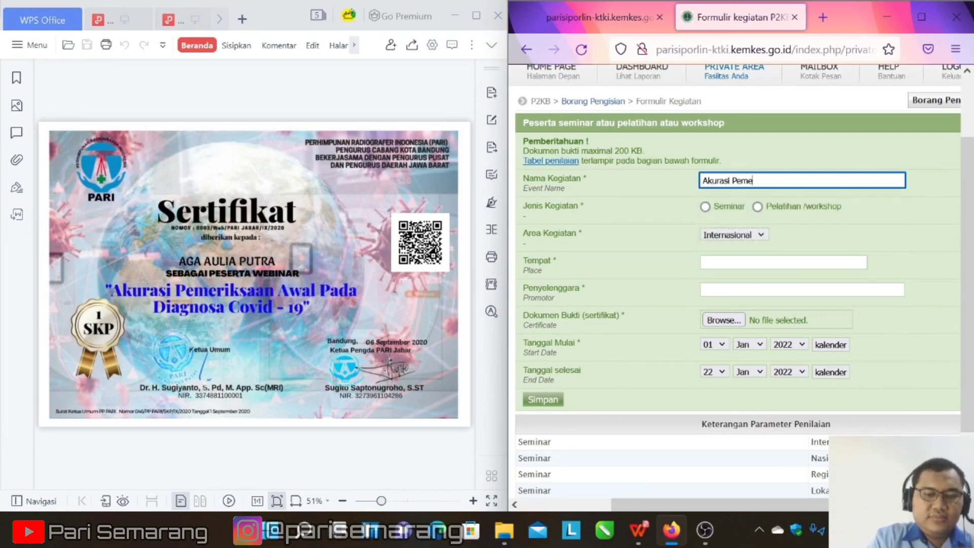
text(riksaan A)
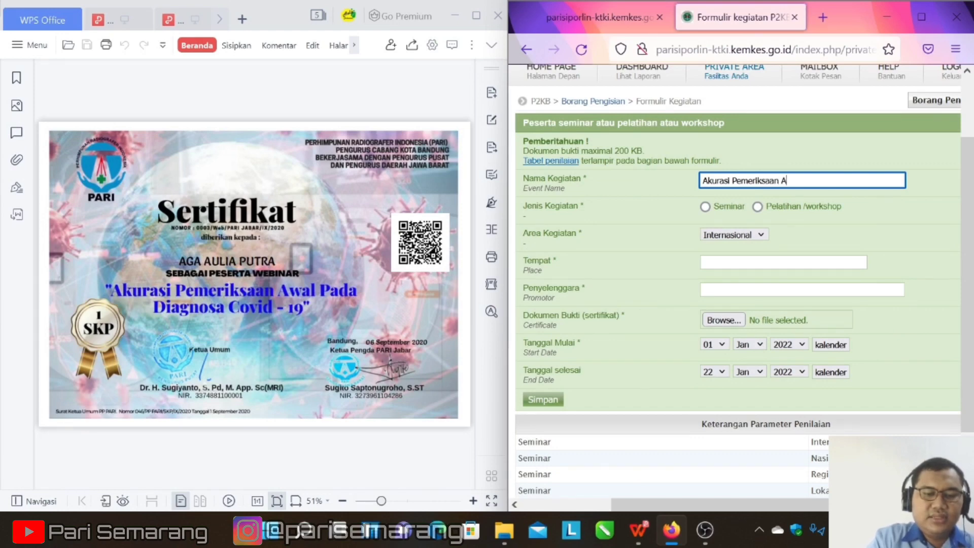
text(wal P)
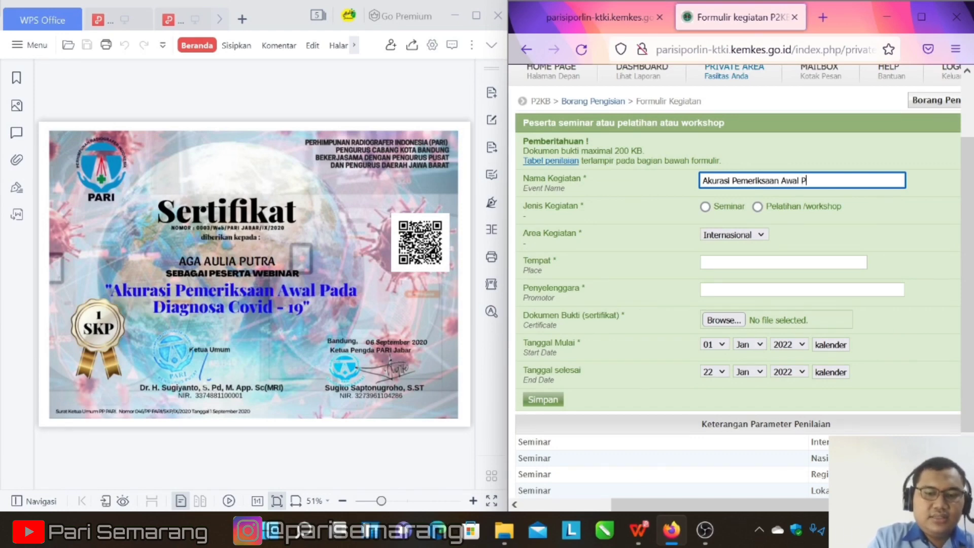
text(ada diagno)
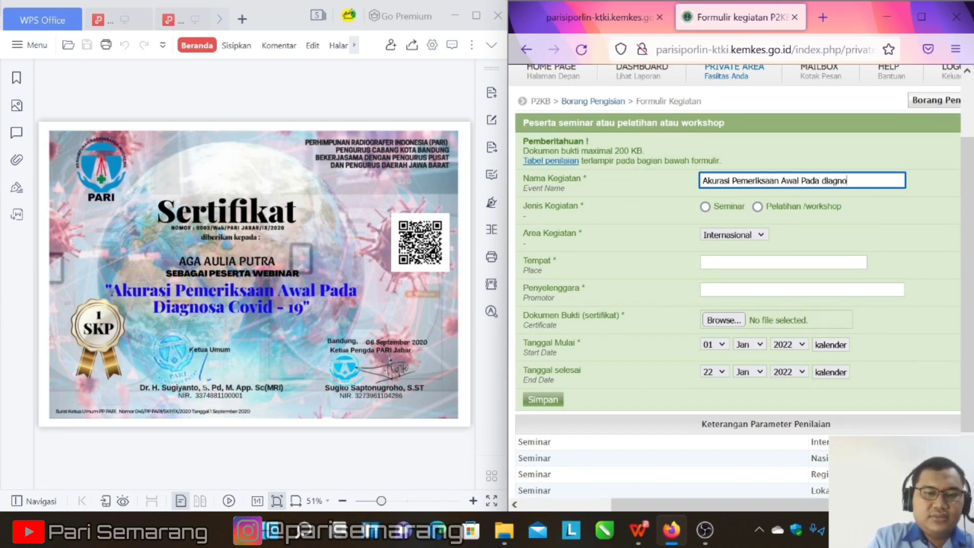
text(sa)
text( Covi)
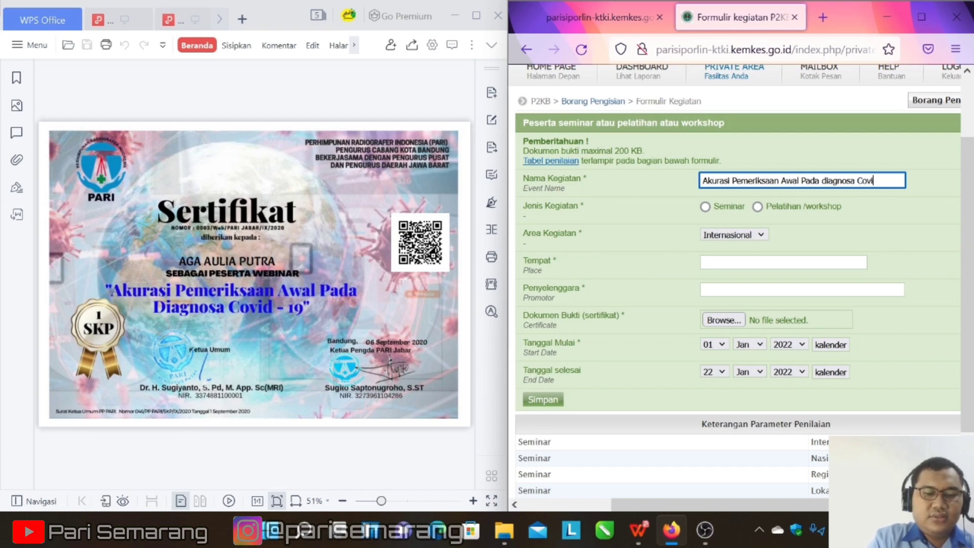
text(d-19)
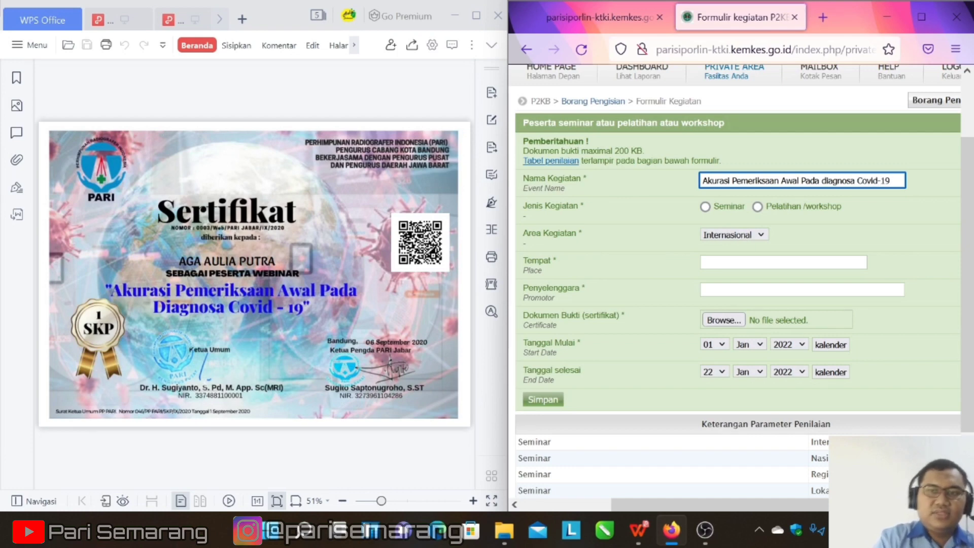
Step: Set Jenis Kegiatan to Seminar and Area Kegiatan to Lokal, and check the choice against the SKP value table
click(717, 203)
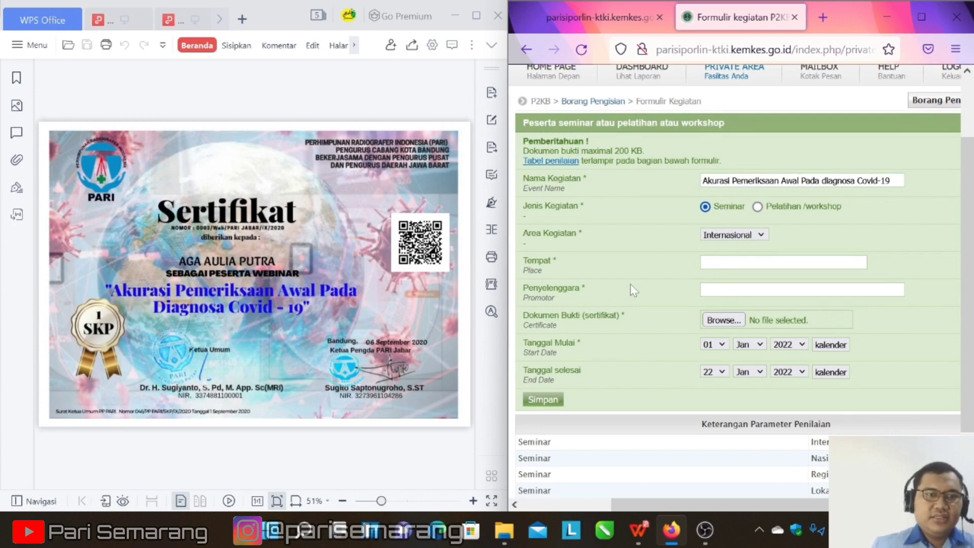
click(761, 236)
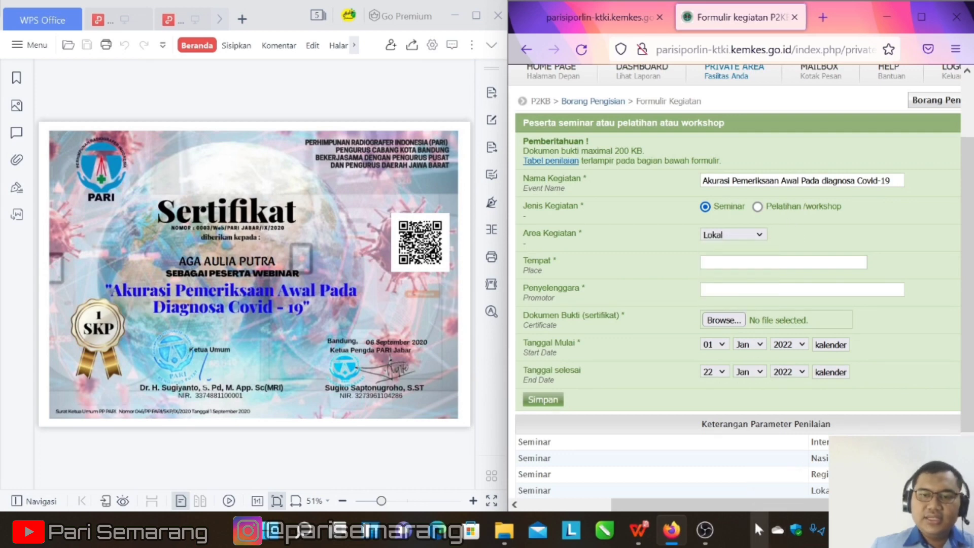
drag(735, 506, 834, 506)
drag(972, 300, 972, 395)
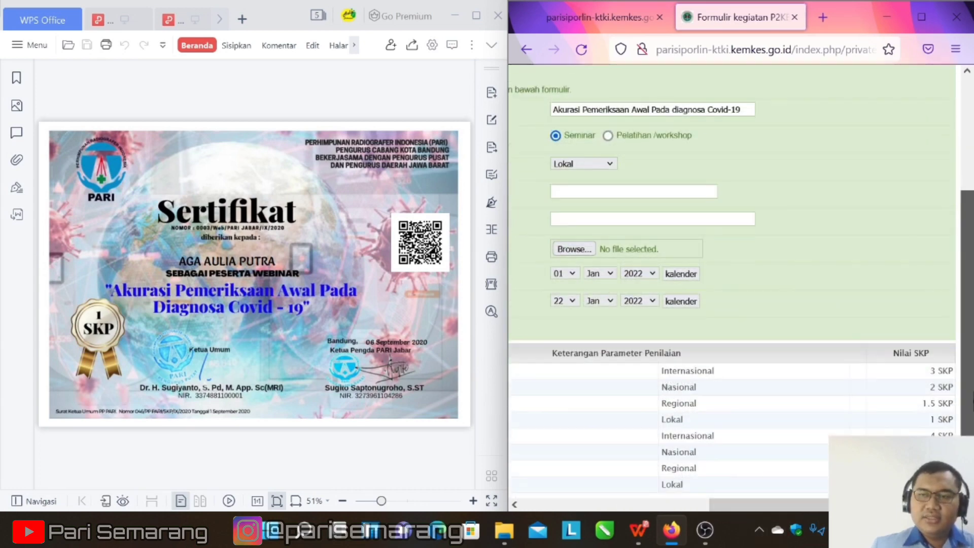
mouse_move(908, 503)
mouse_down()
mouse_move(753, 498)
mouse_move(908, 500)
mouse_up()
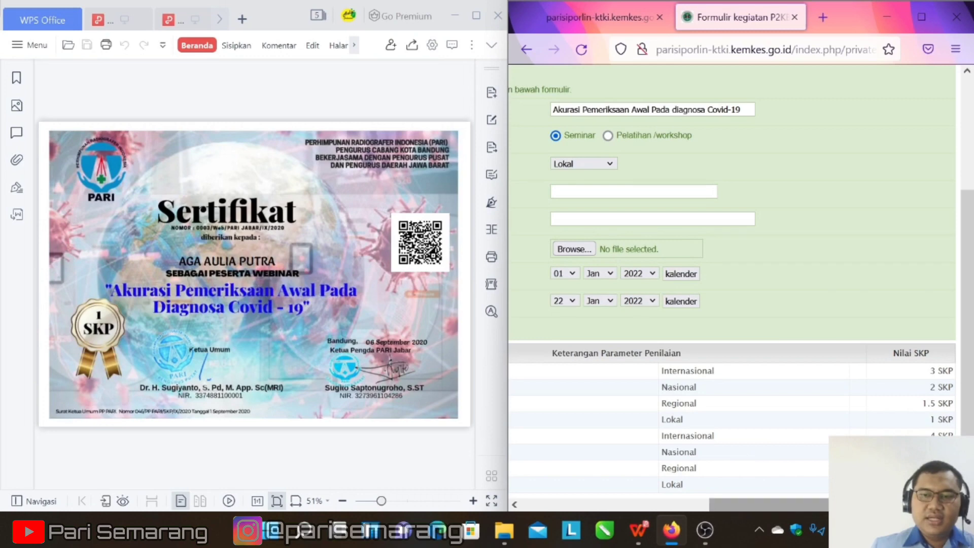
drag(822, 504, 735, 503)
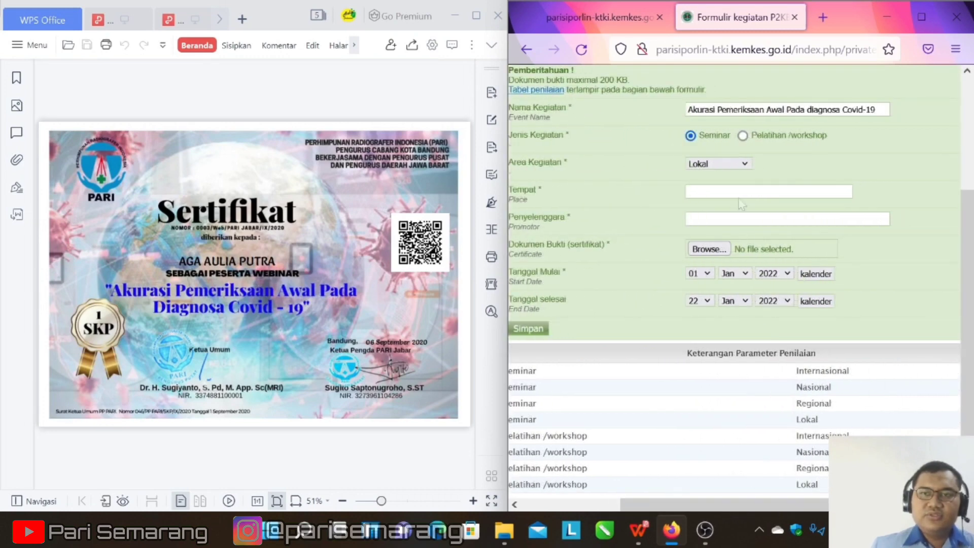
Step: Enter "Bandung (Zoom Seminar)" as the event's place (Tempat)
click(769, 191)
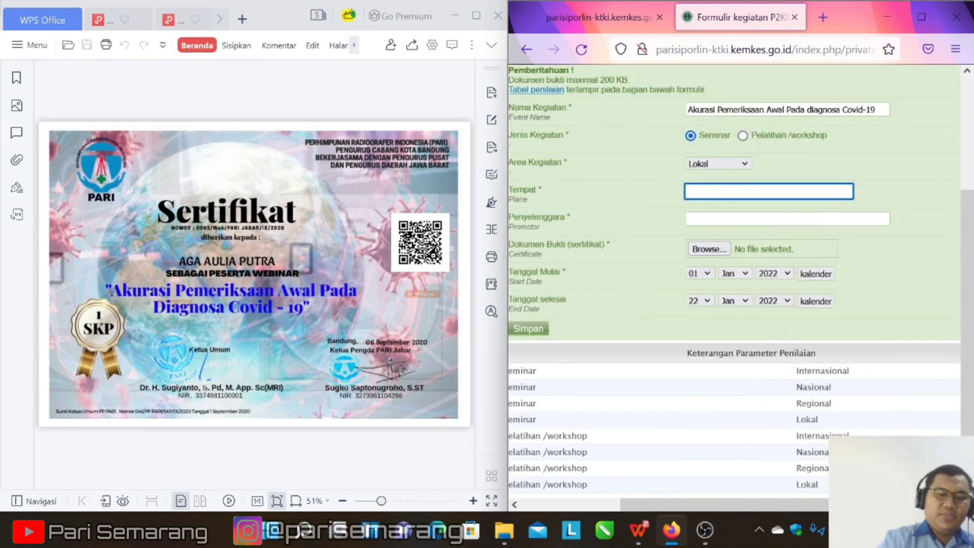
text(Bandung (Zoom)
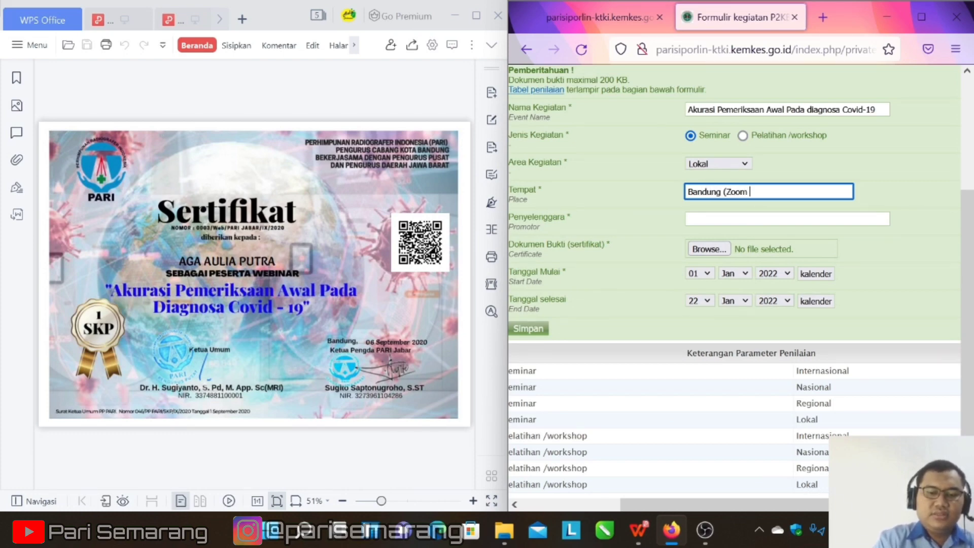
text(Seminar)
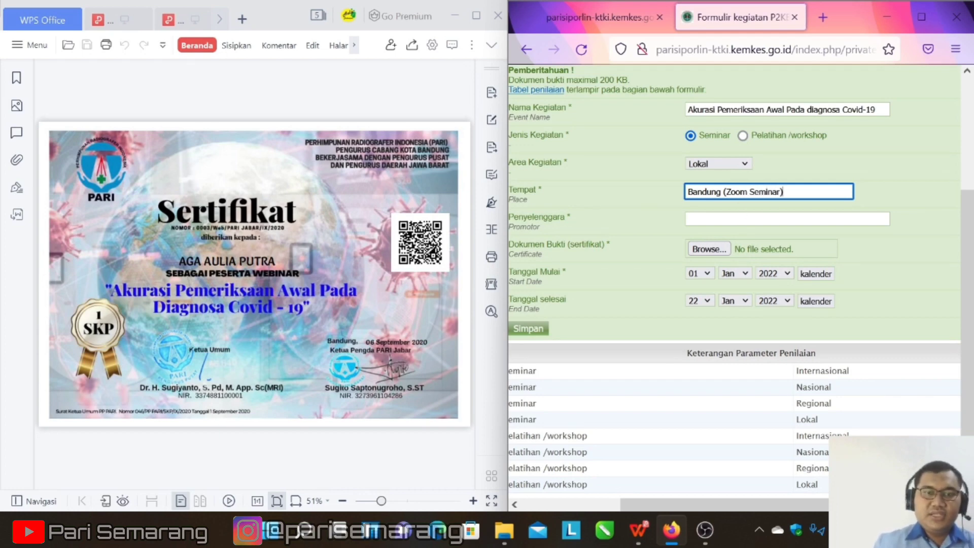
Step: Enter "PARI Pengda Jawa Barat" as the promotor (Penyelenggara)
click(687, 219)
text(PAA)
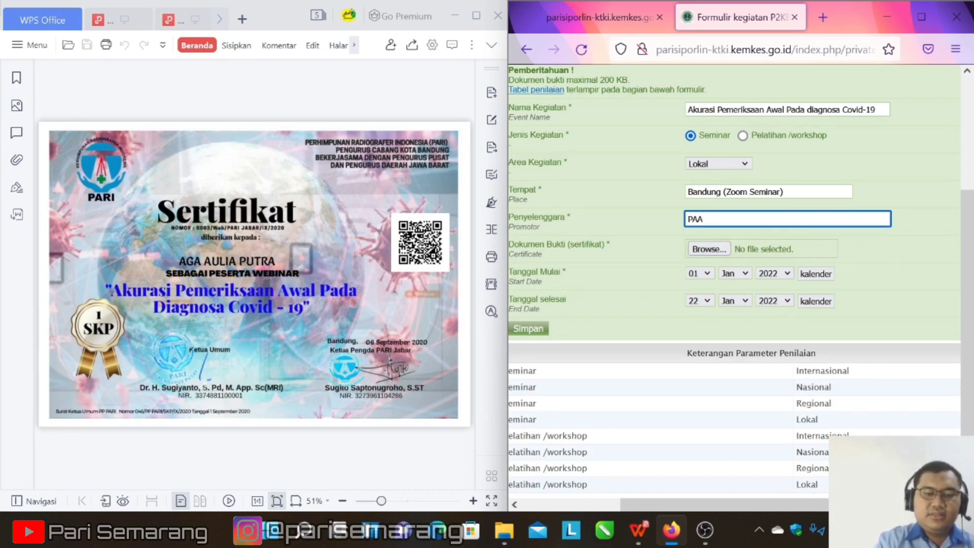
key(BackSpace)
text(RI )
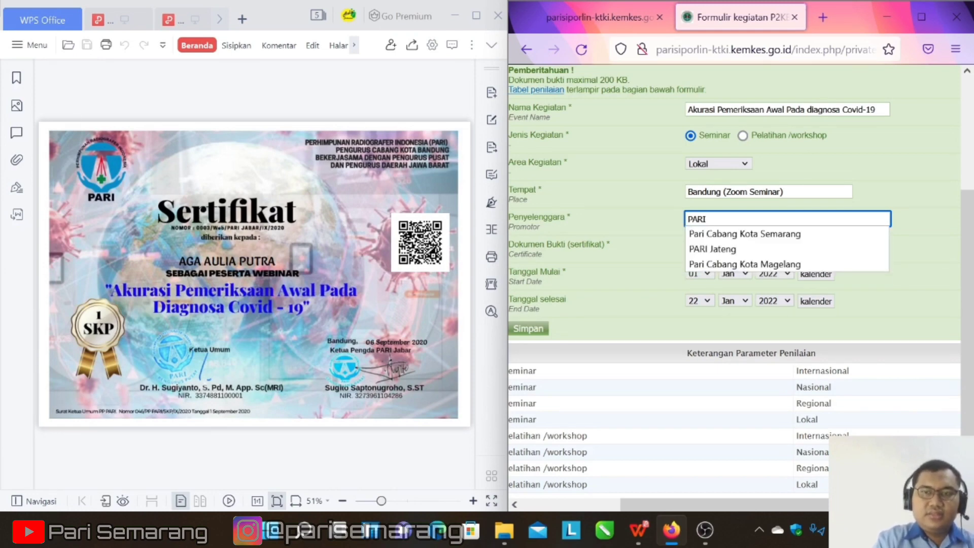
text(Pengda Jawa)
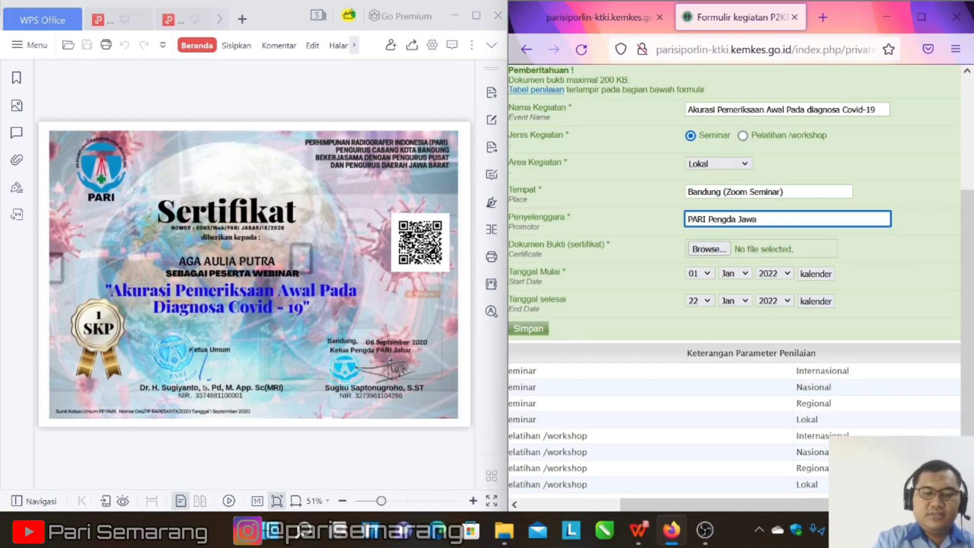
text( Barat)
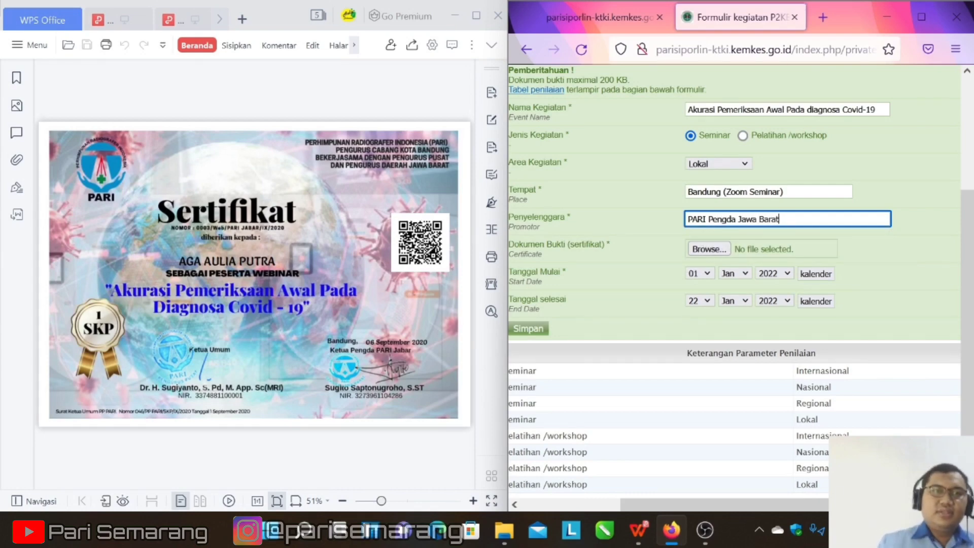
Step: Attach "WEBINAR BANDUNG 6 SEPT 20" from the OPT WEBINAR folder as the certificate evidence (Dokumen Bukti)
click(708, 249)
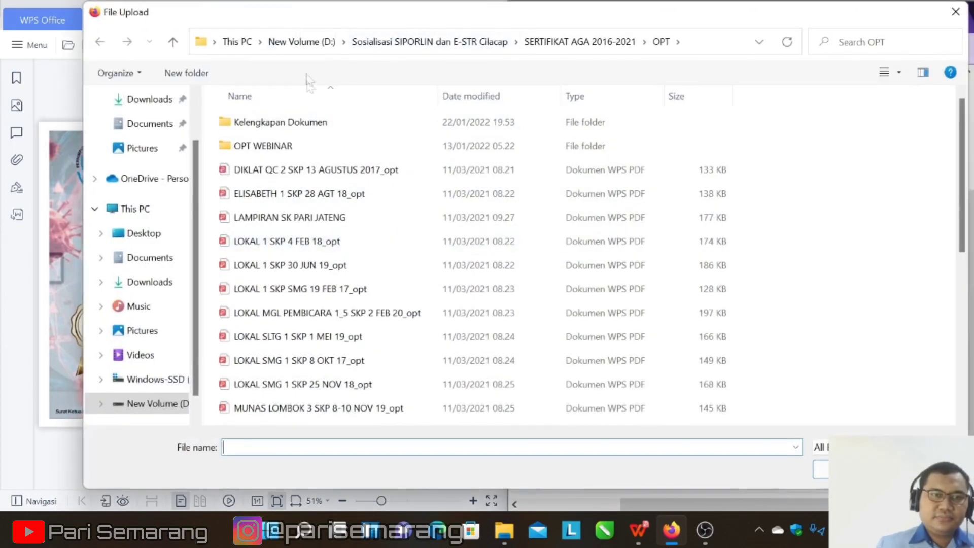
double_click(313, 146)
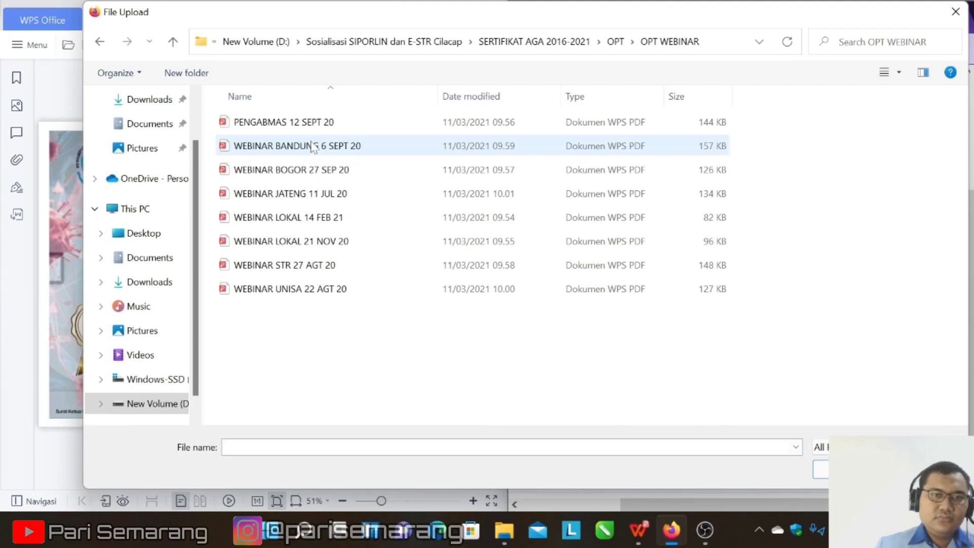
click(313, 146)
click(821, 469)
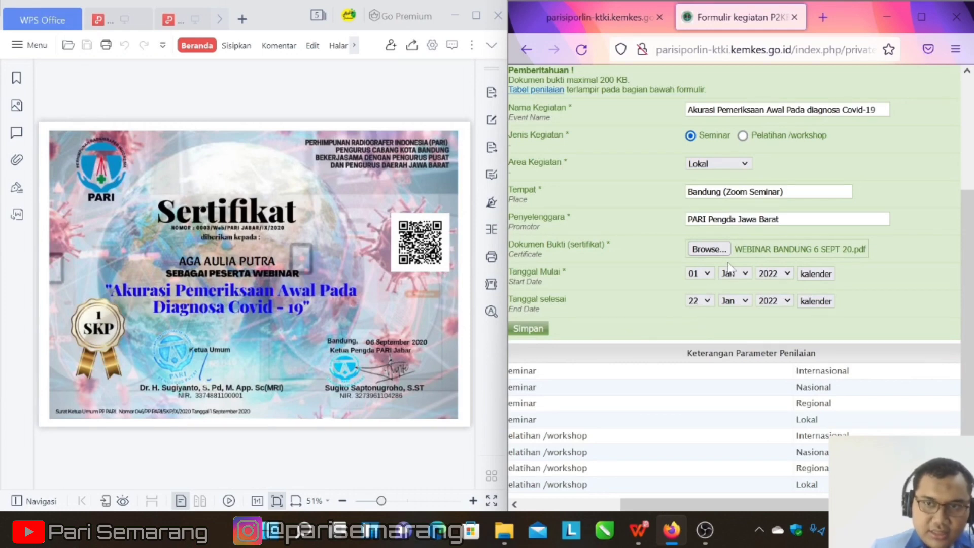
Step: Set the start date (Tanggal Mulai) to 06 Sep 2020
click(711, 275)
click(695, 369)
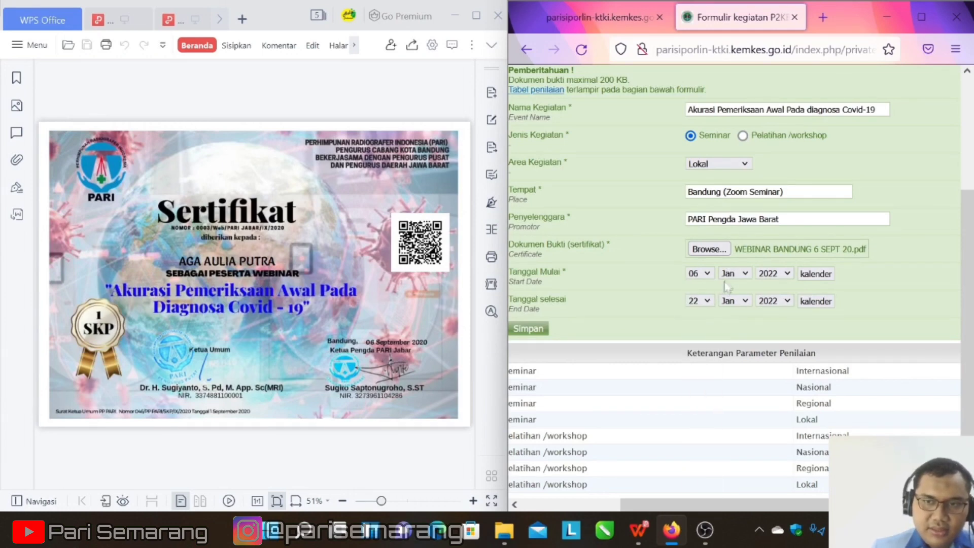
click(734, 274)
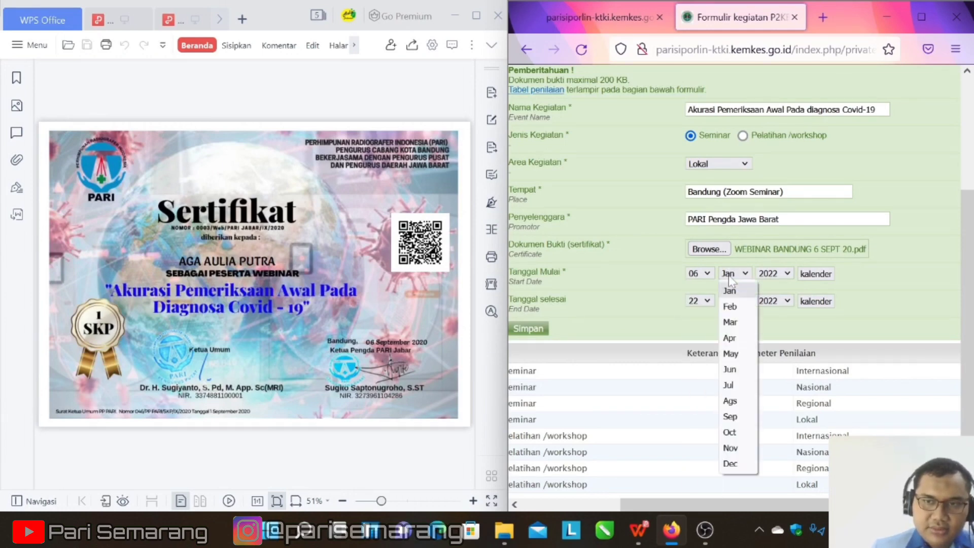
click(732, 416)
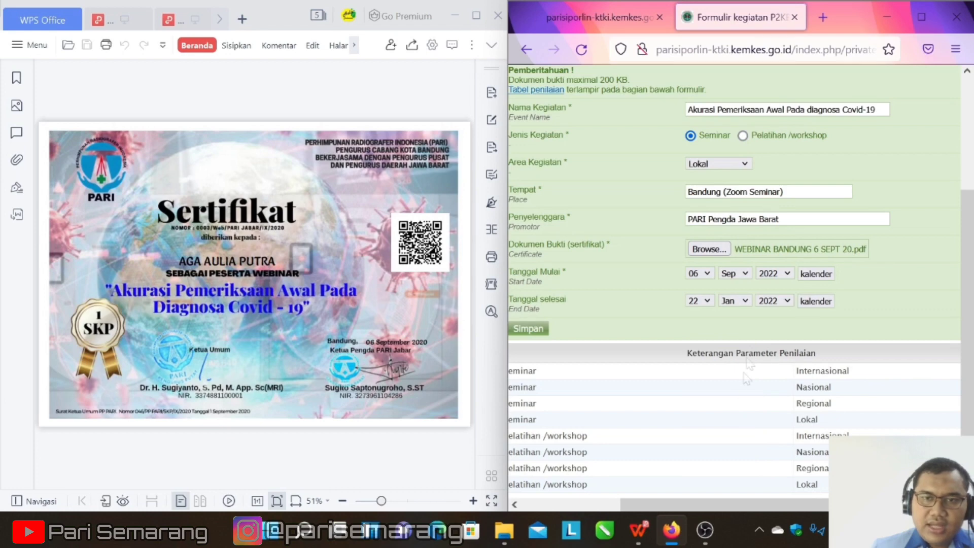
click(785, 277)
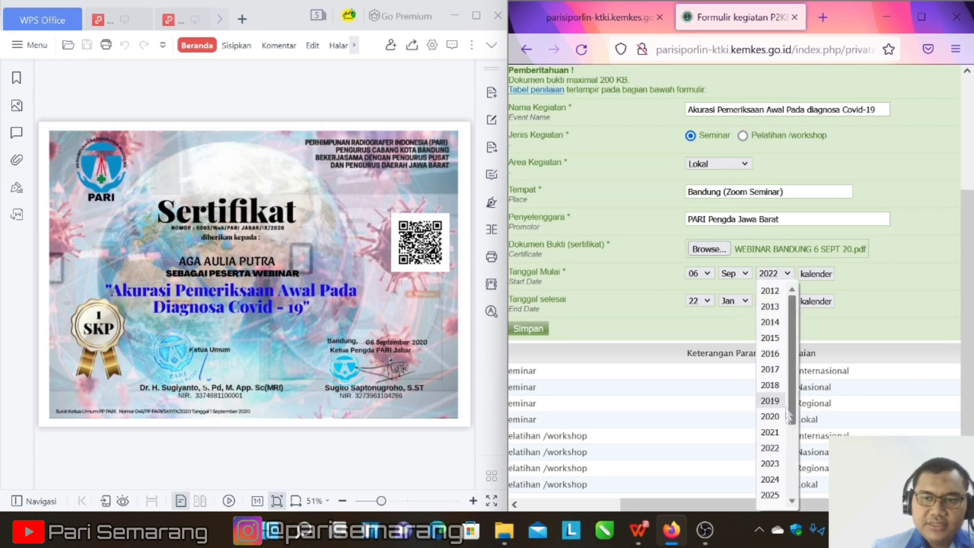
click(770, 416)
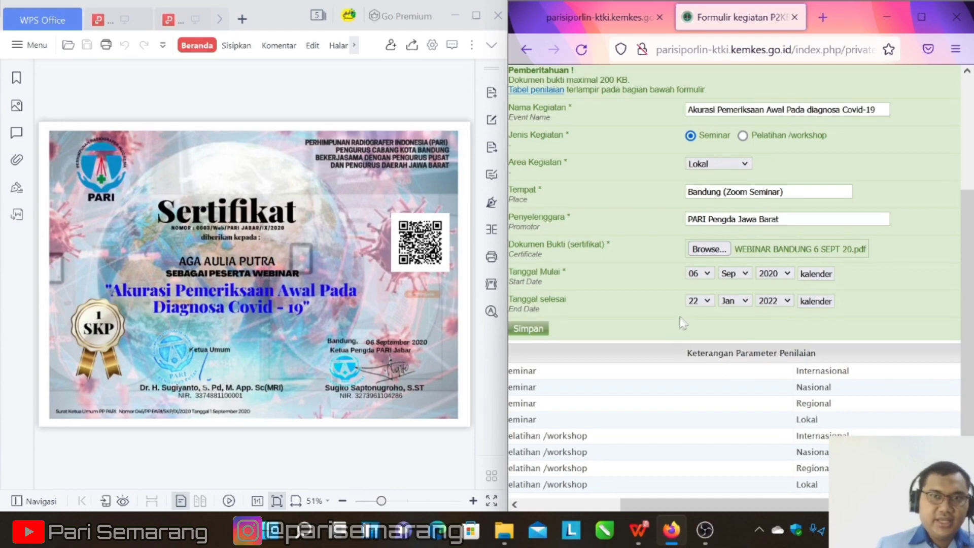
Step: Set the end date (Tanggal selesai) to 06 Sep 2020
drag(965, 270, 963, 239)
click(699, 345)
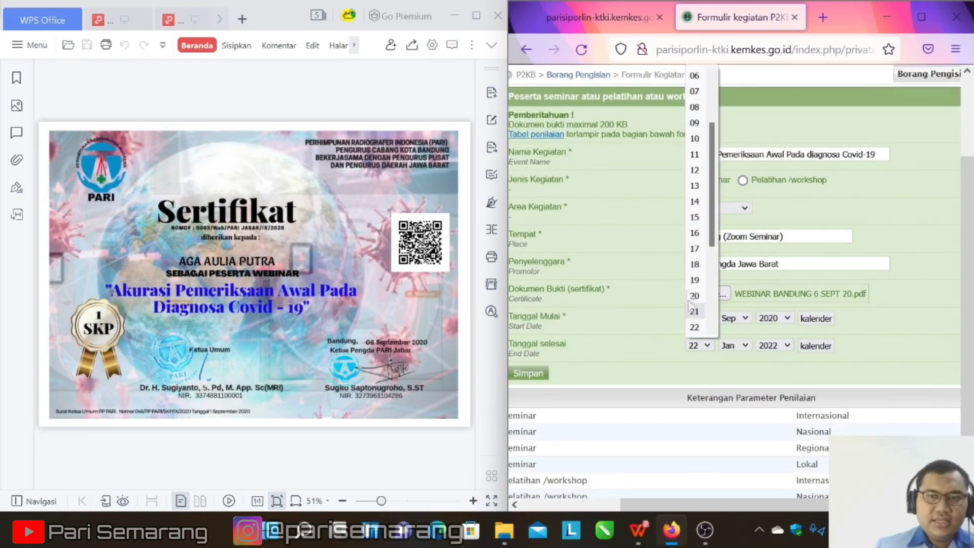
scroll(695, 91, up, 2)
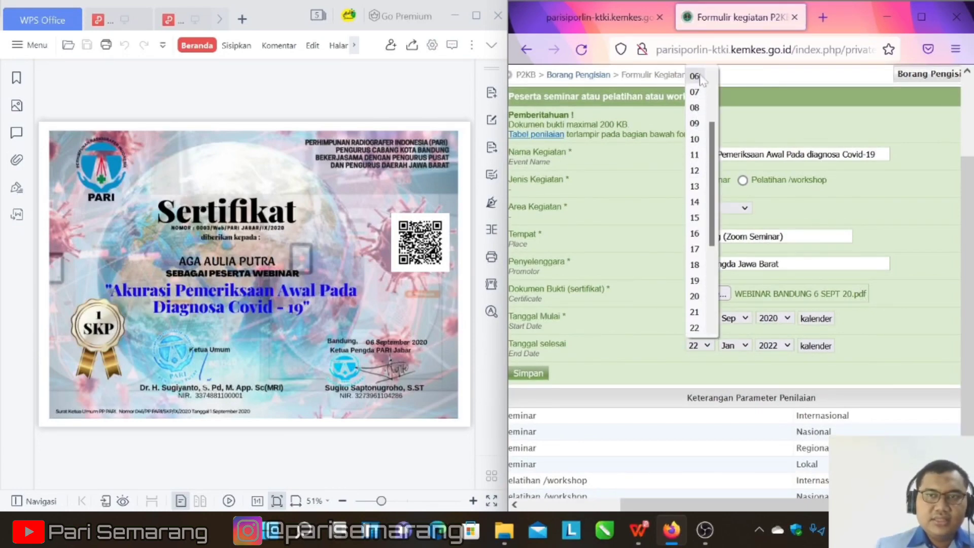
click(694, 91)
click(731, 345)
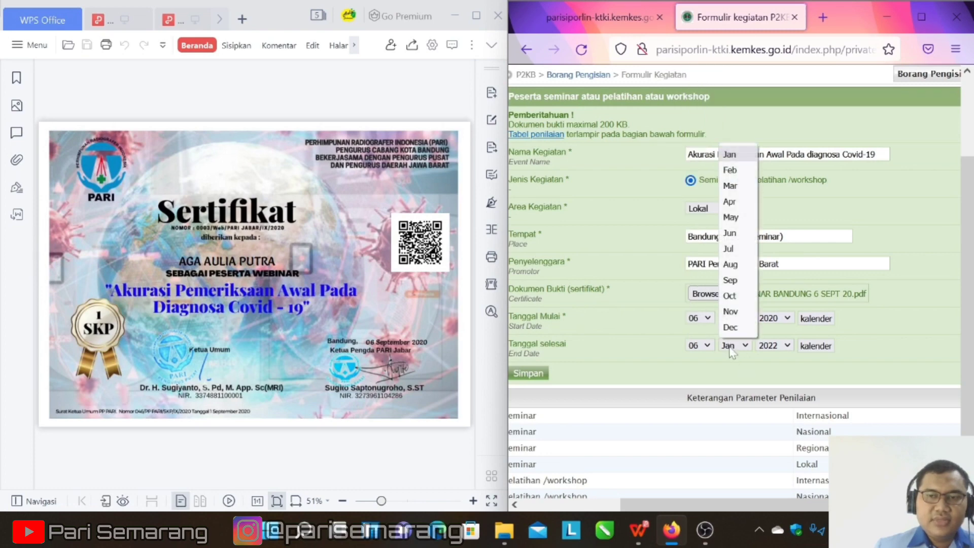
click(730, 280)
click(778, 346)
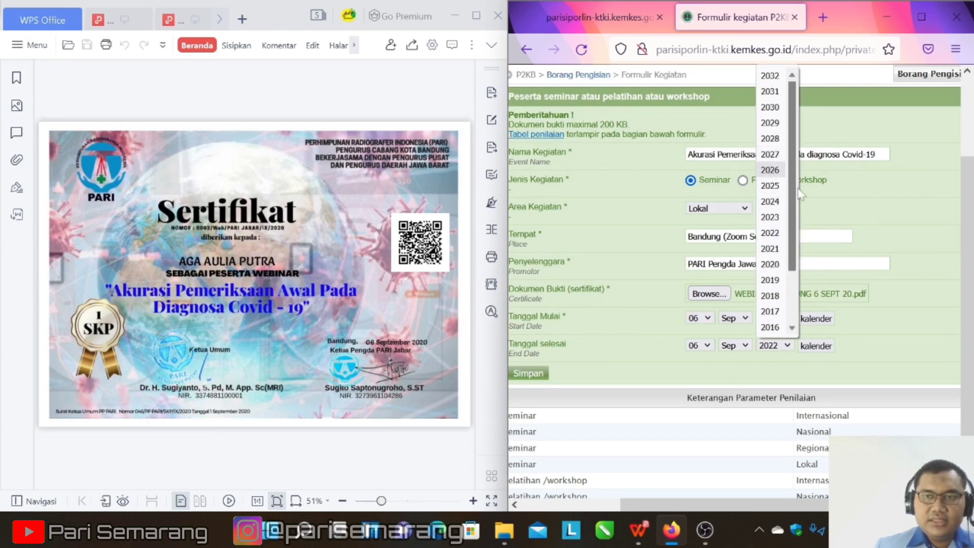
scroll(801, 228, down, 1)
click(781, 241)
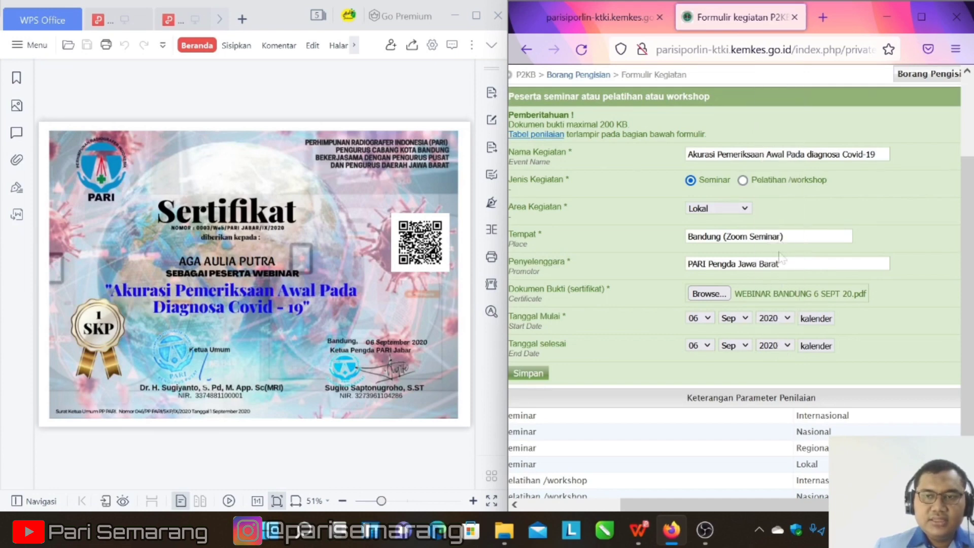
Step: Save the seminar participant form and maximize the browser window
drag(787, 516, 672, 515)
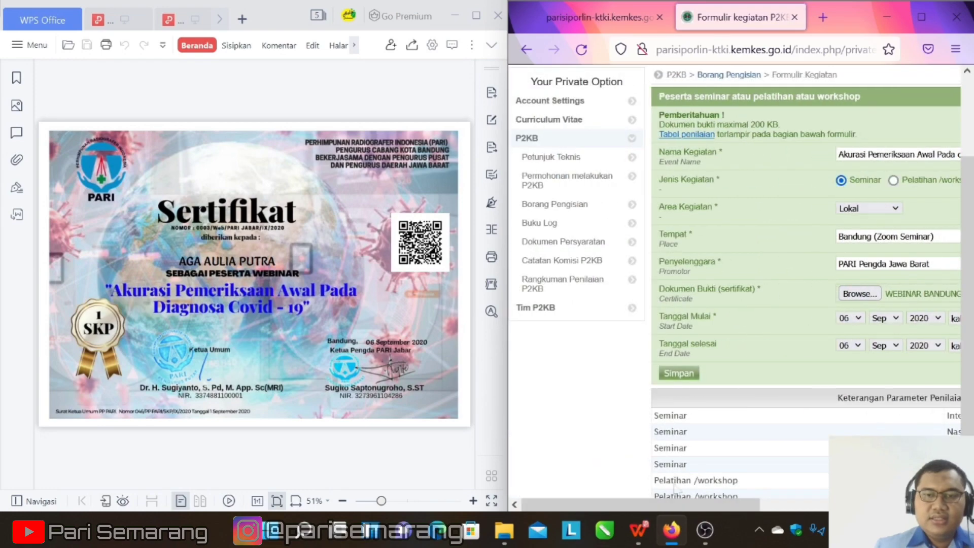
click(670, 376)
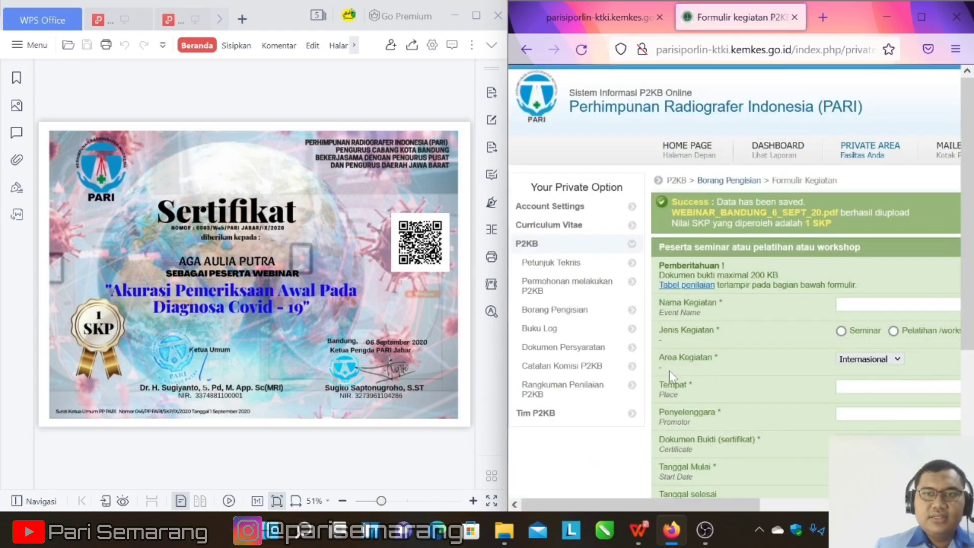
drag(659, 502, 737, 507)
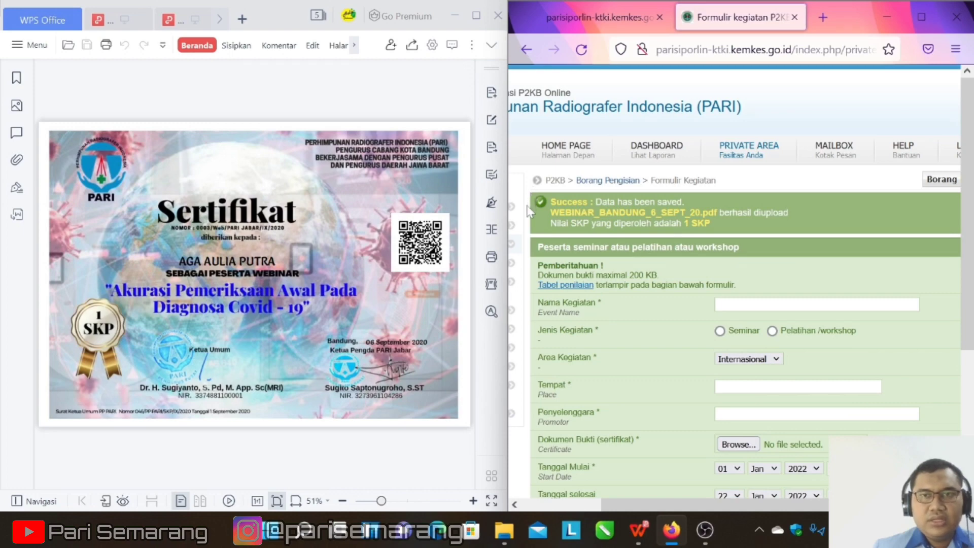
click(921, 17)
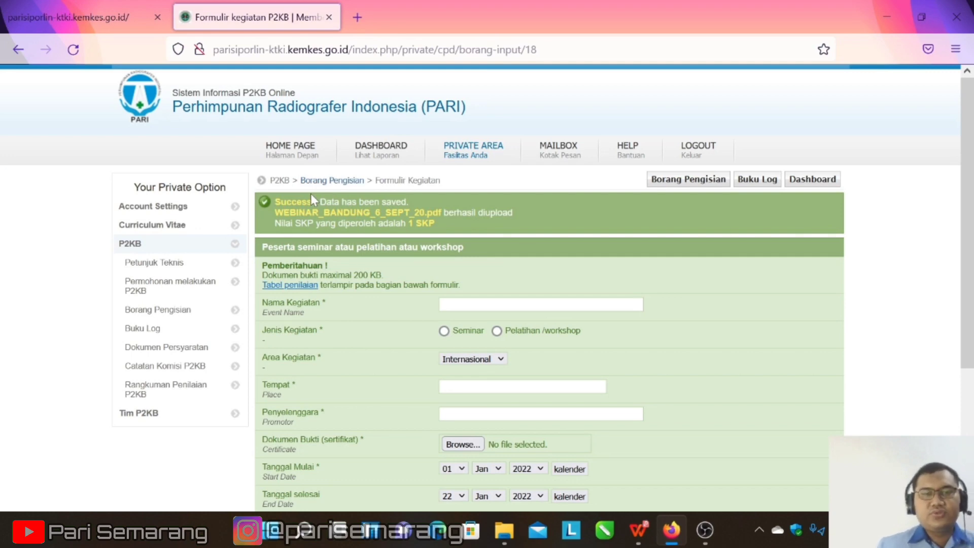
scroll(319, 208, down, 3)
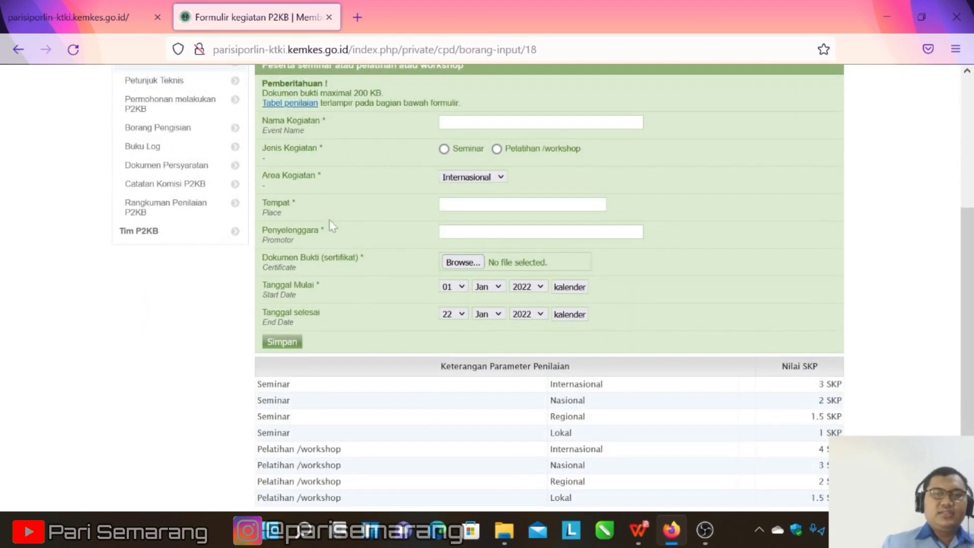
scroll(322, 304, up, 1)
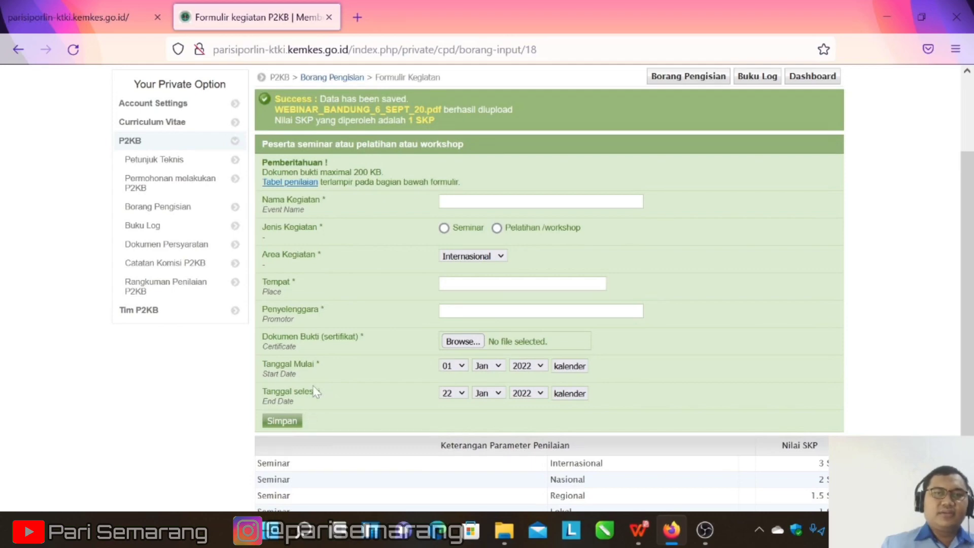
scroll(312, 398, up, 1)
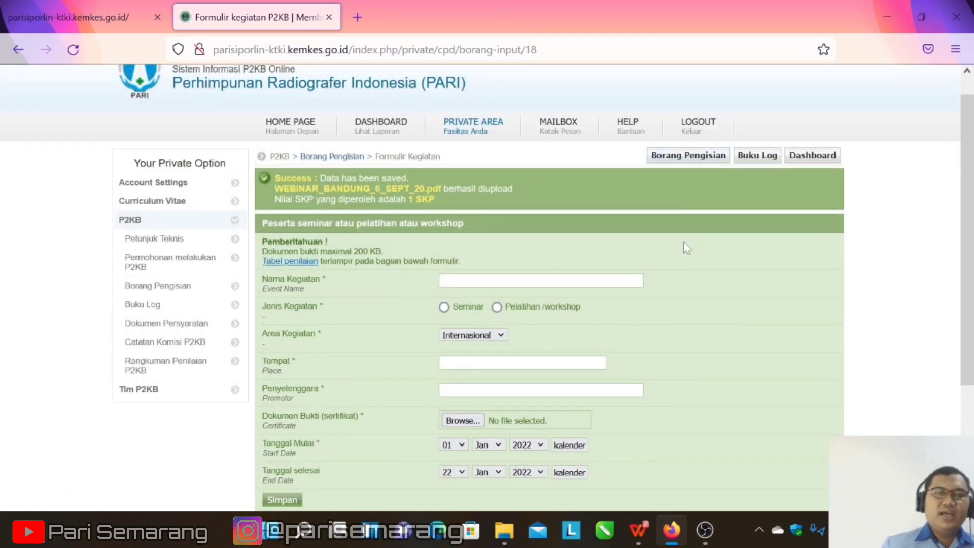
scroll(686, 245, down, 1)
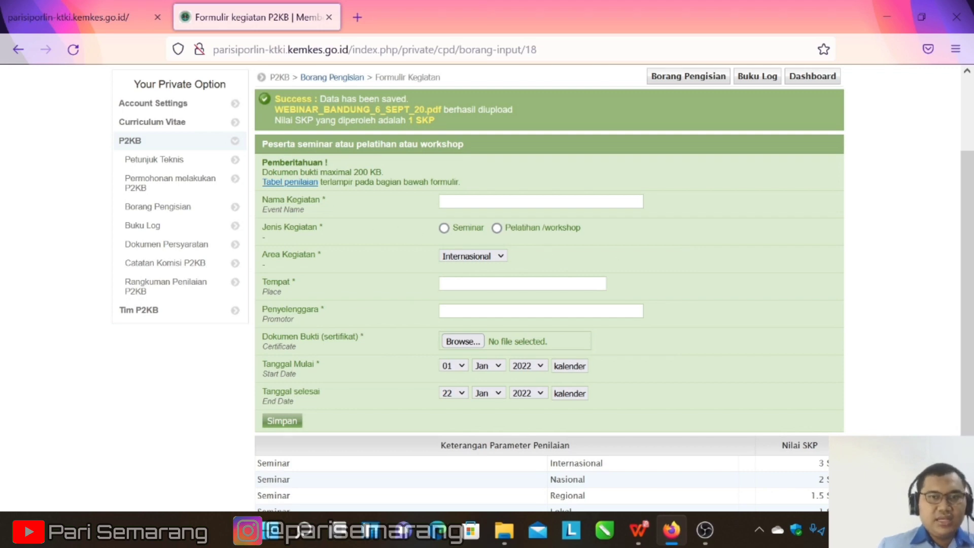
click(527, 201)
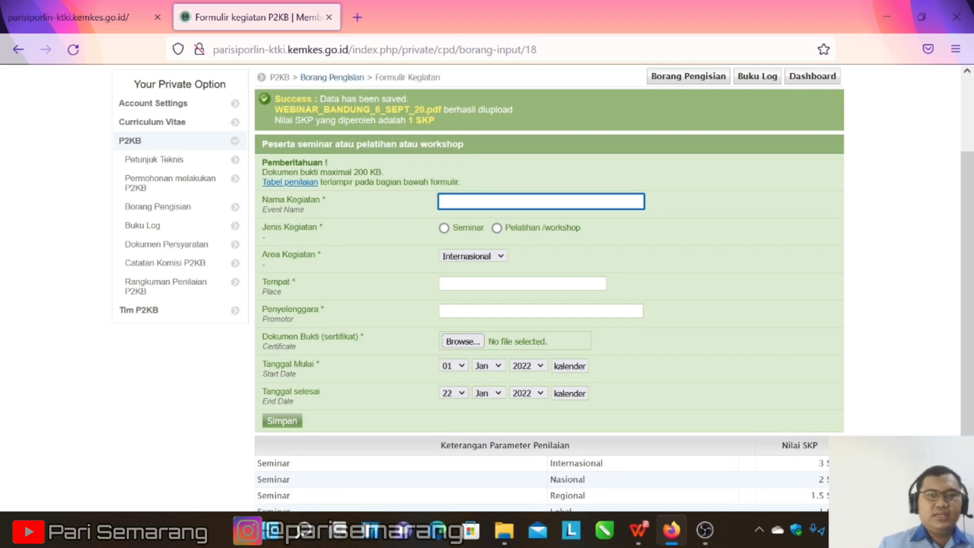
scroll(436, 328, down, 2)
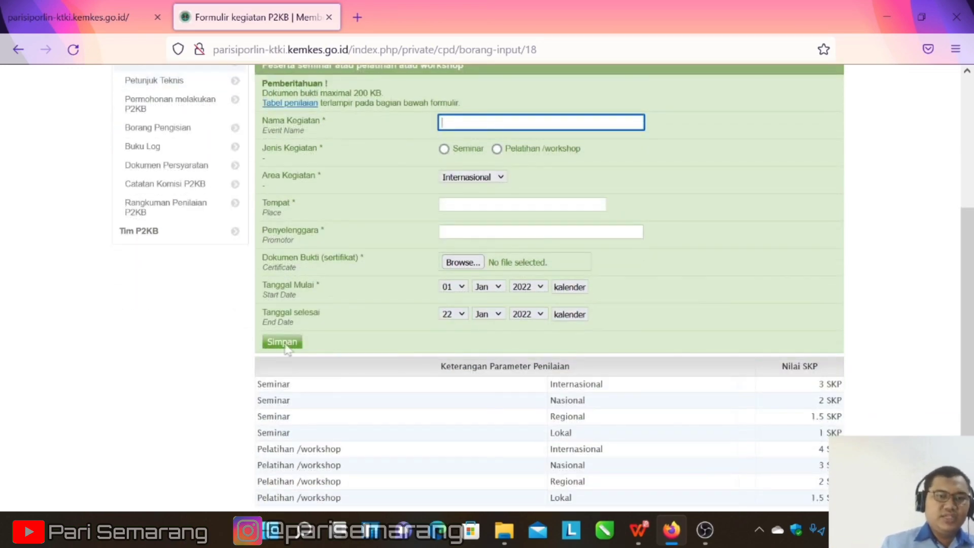
Step: Open the input form for Anggota PARI from the Borang Pengisian activity list
click(158, 127)
scroll(583, 303, down, 1)
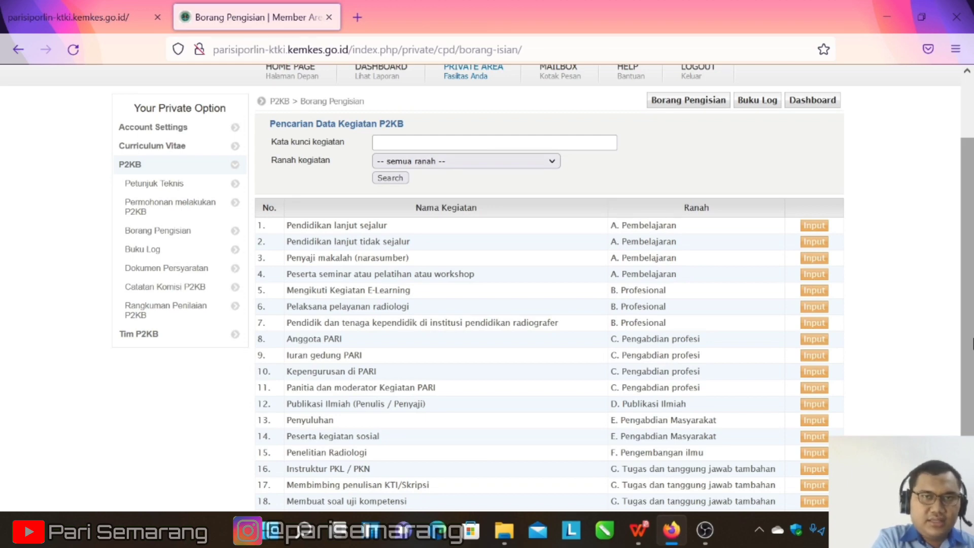
scroll(428, 387, down, 1)
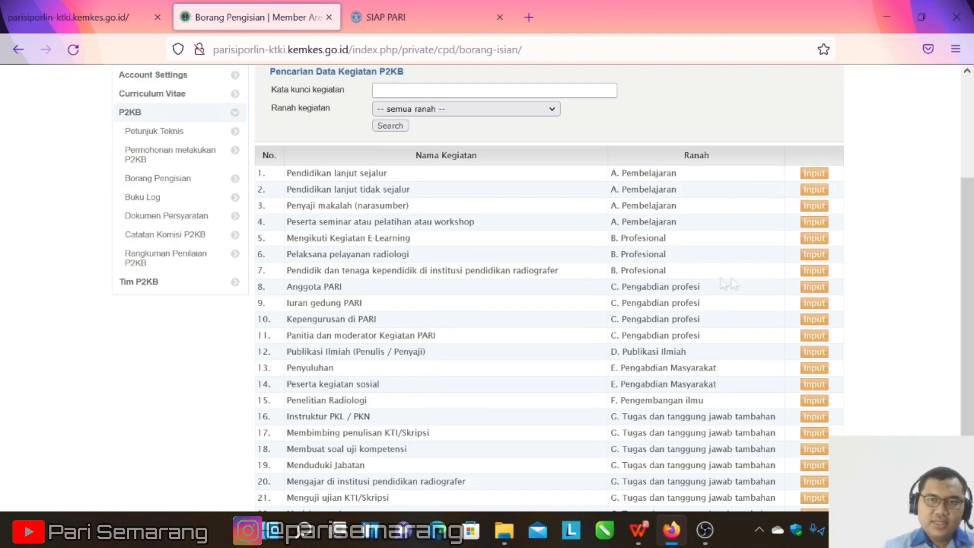
click(812, 287)
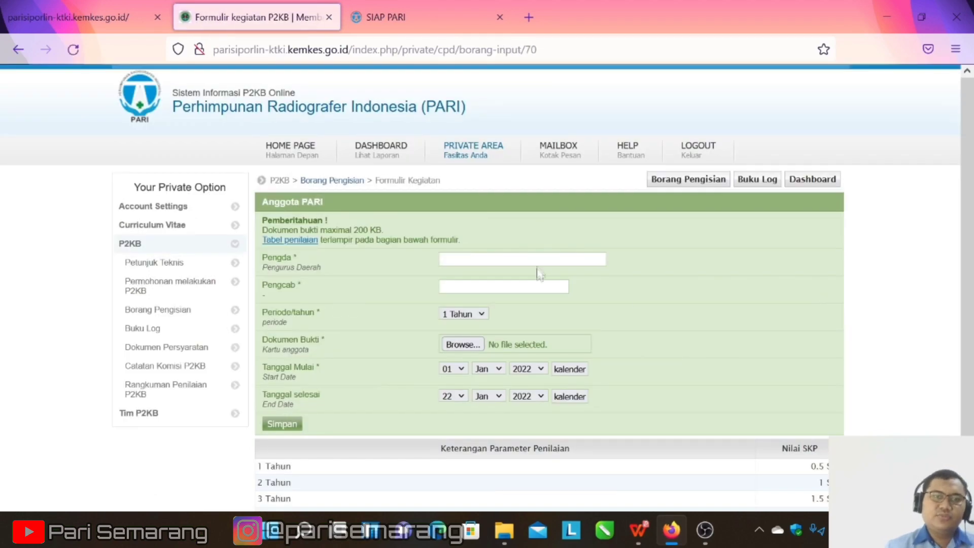
Step: Fill in the Anggota PARI form with Pengda Jawa Tengah and Pengcab Kota Semarang
click(522, 260)
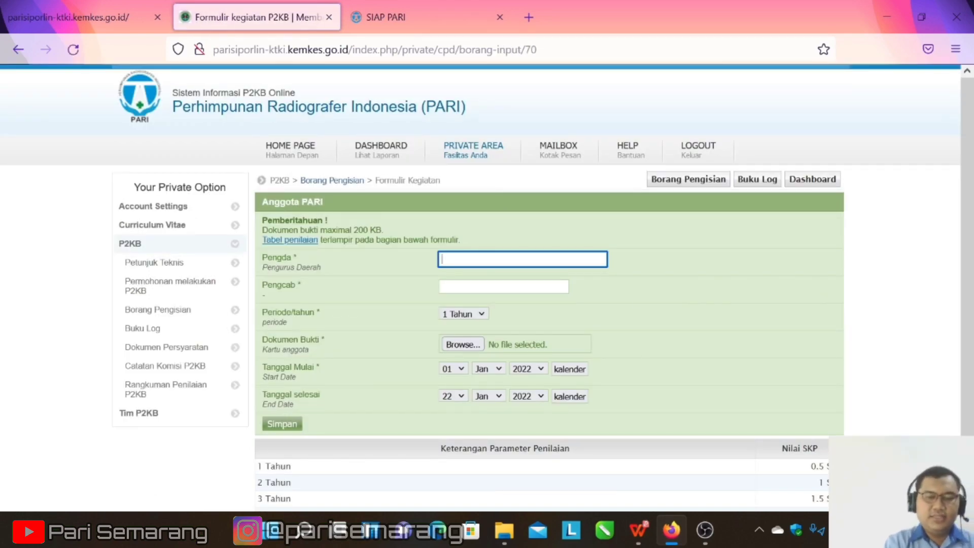
text(Jawa Ten)
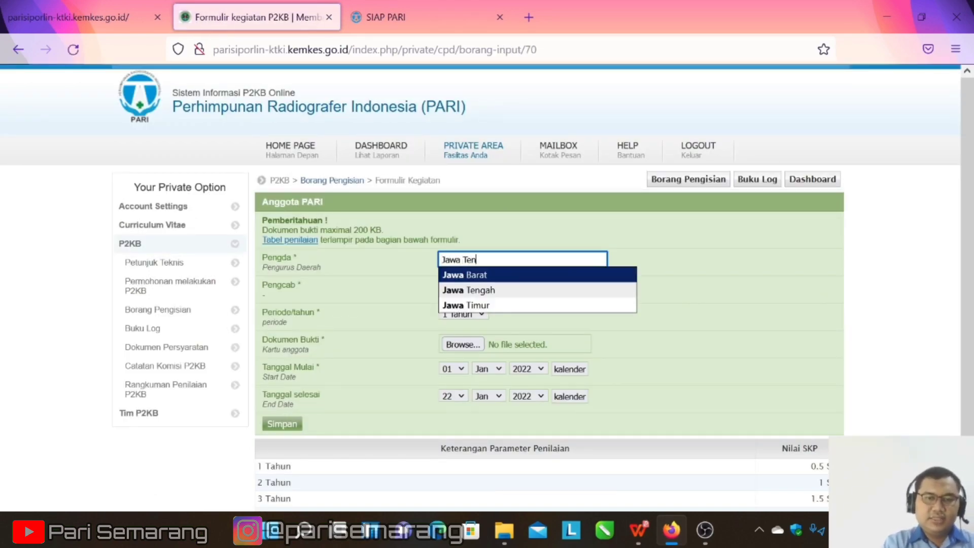
text(gah)
click(536, 277)
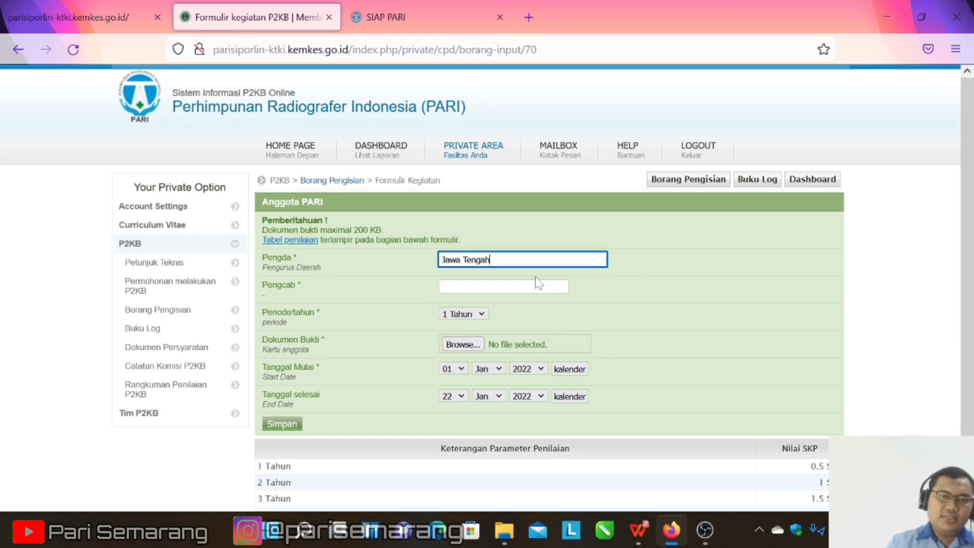
key(Tab)
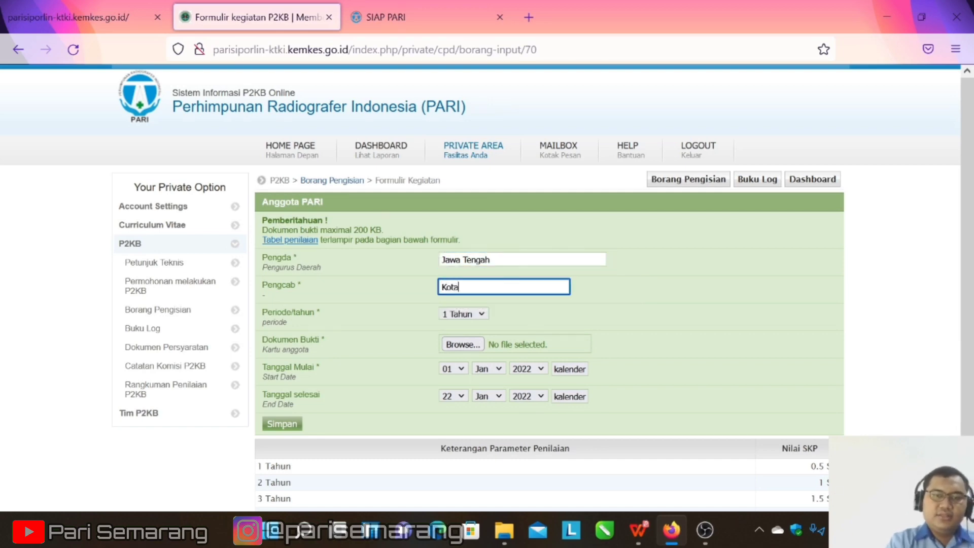
text(Kota Semarang)
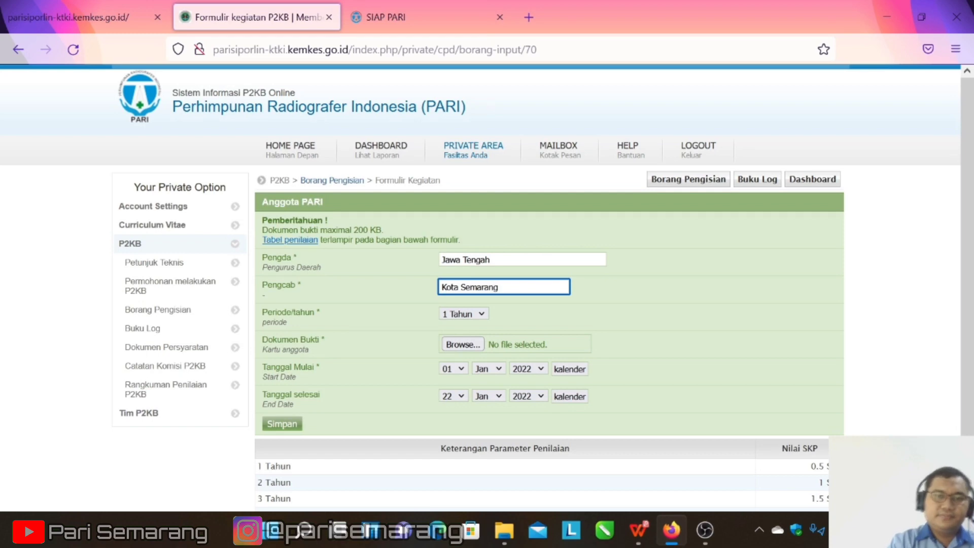
Step: Set the membership period to 5 Tahun and attach the KTA file as the proof document (Dokumen Bukti)
click(462, 313)
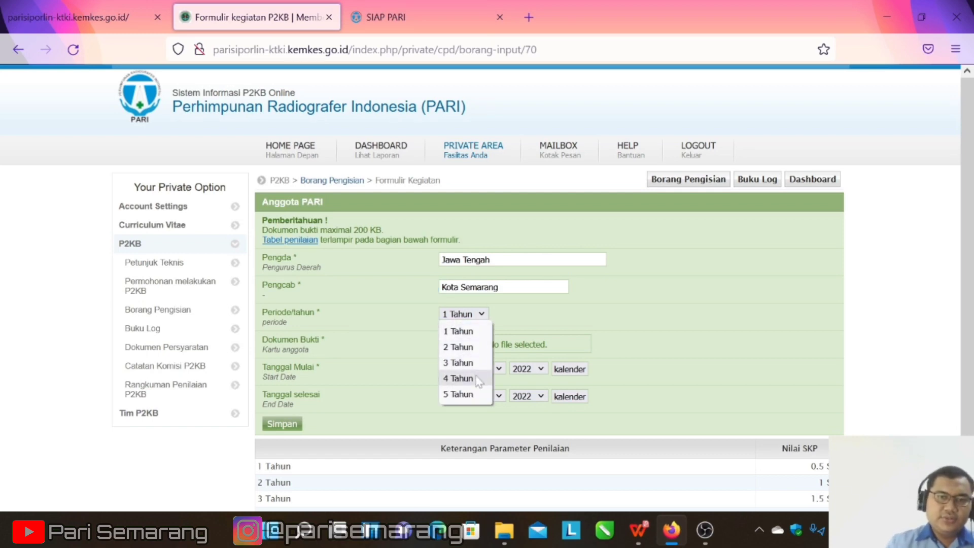
click(477, 395)
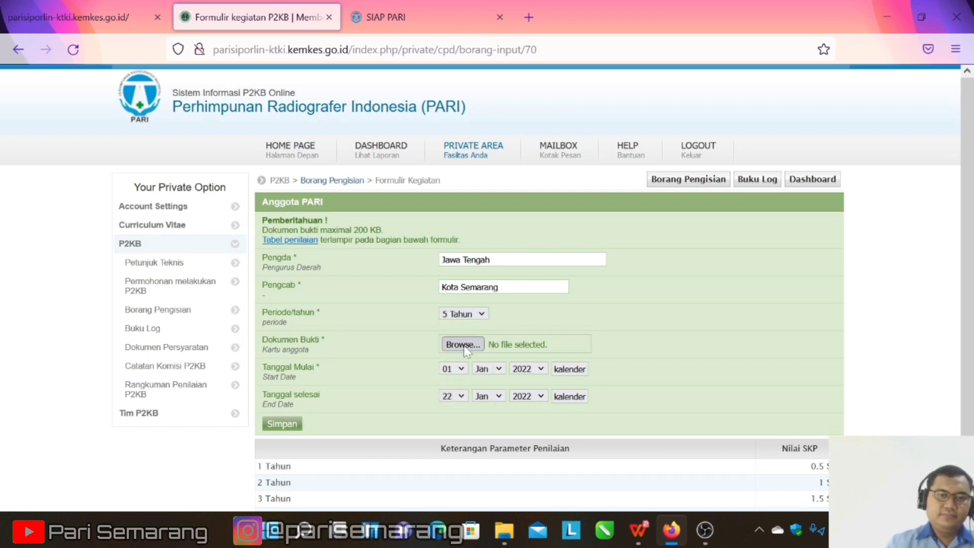
click(464, 346)
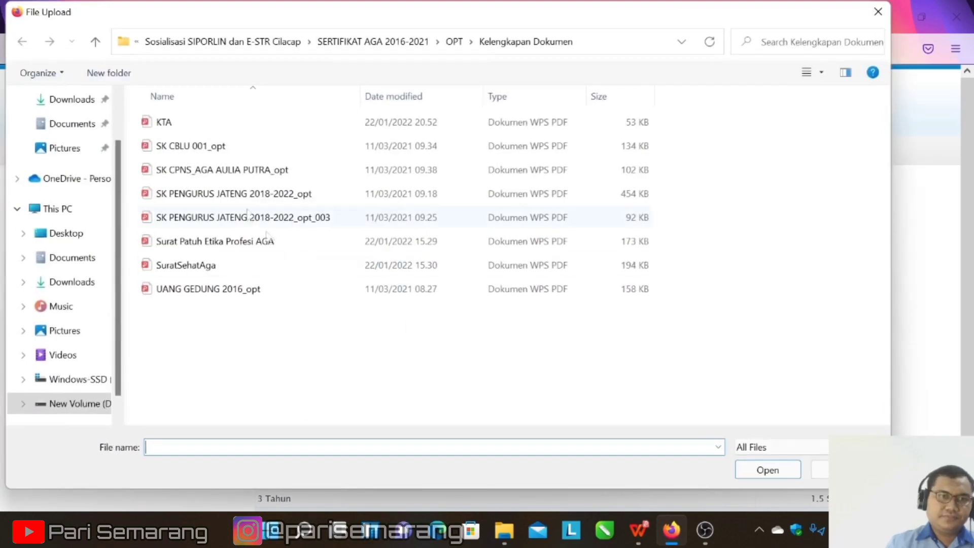
click(215, 122)
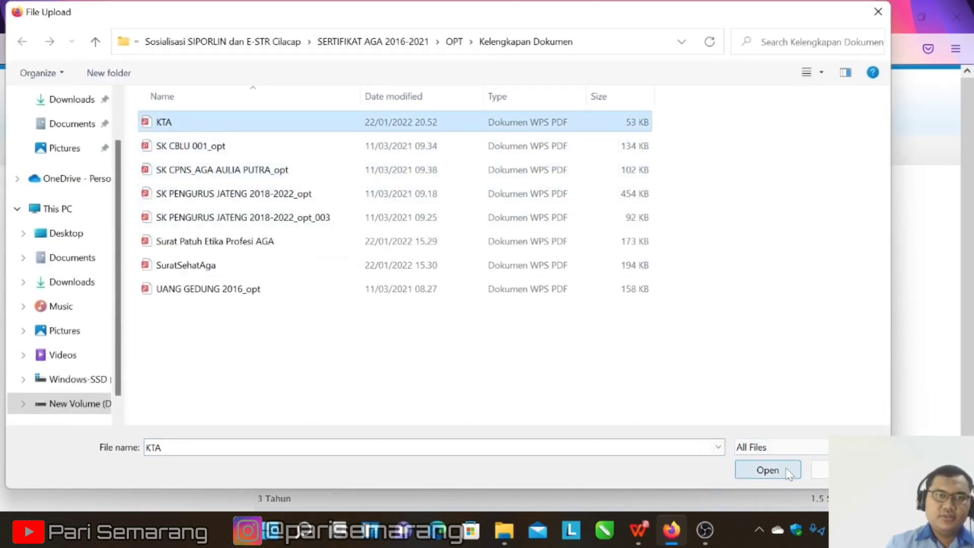
click(766, 470)
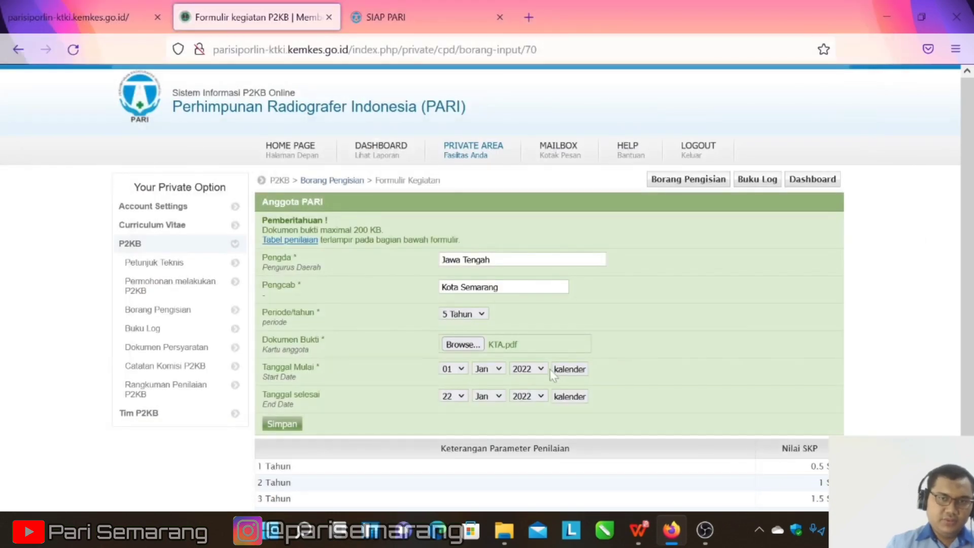
Step: Set the membership start date (Tanggal Mulai) to 17 Jun 2017
click(455, 371)
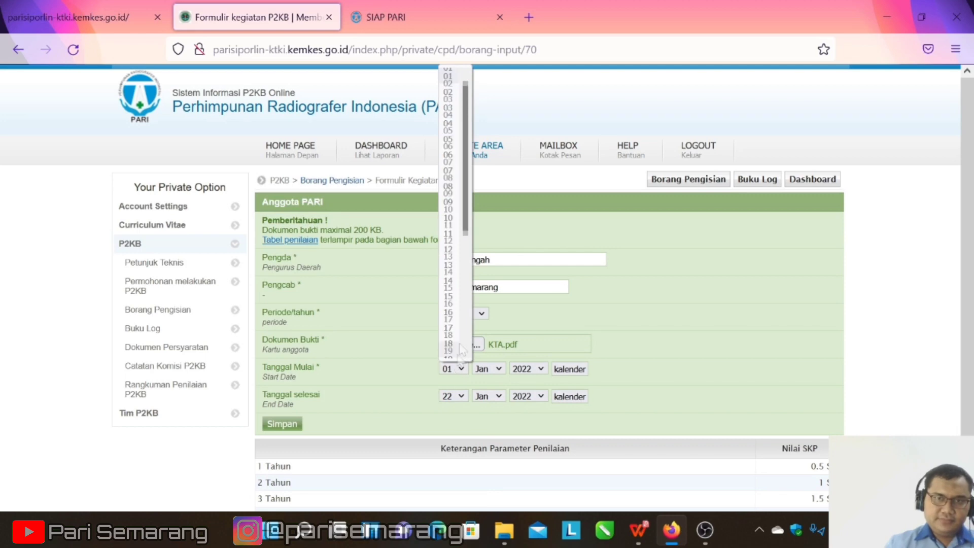
drag(465, 220, 476, 312)
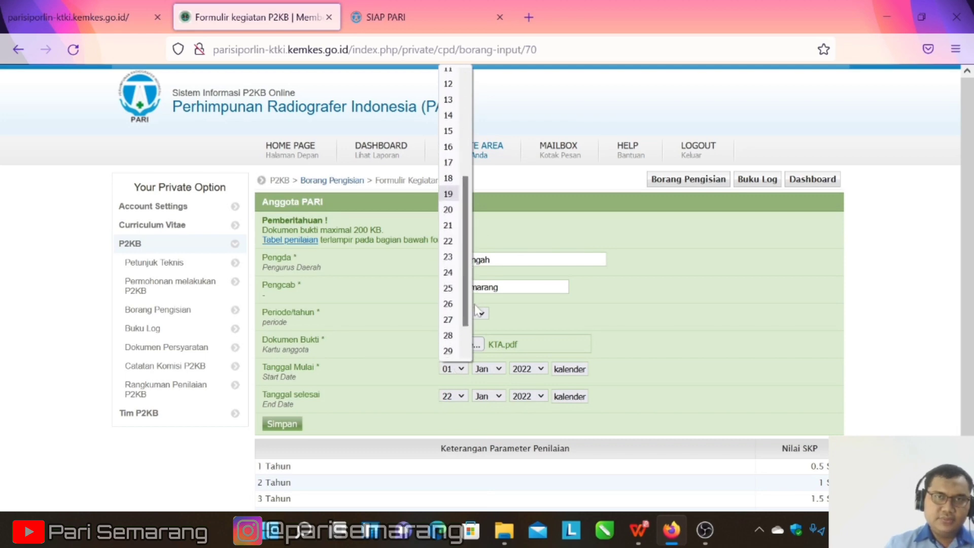
click(448, 162)
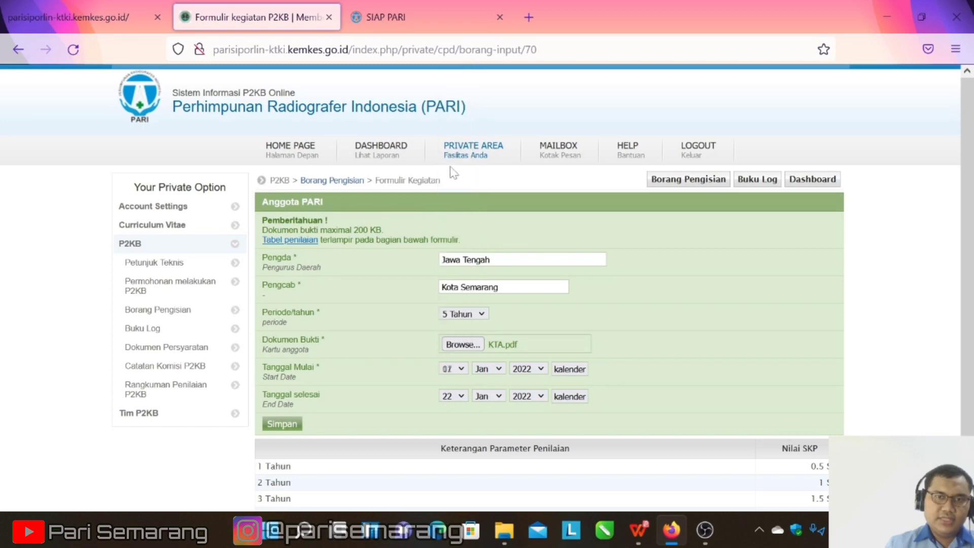
click(498, 373)
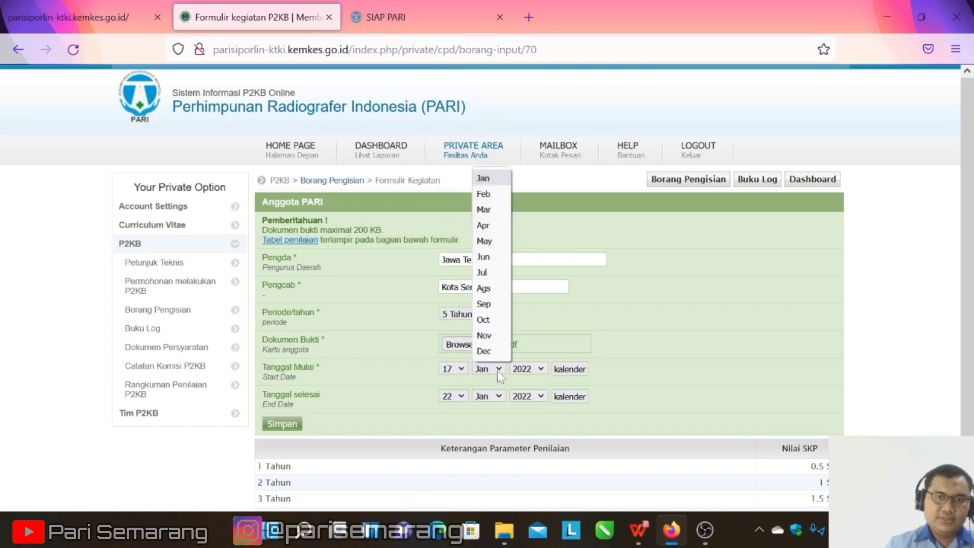
click(484, 257)
click(522, 367)
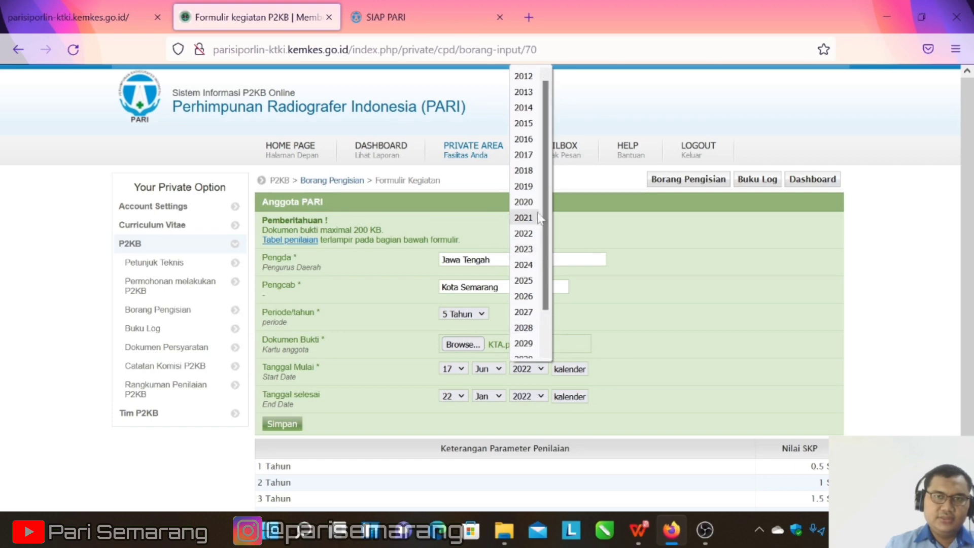
click(527, 155)
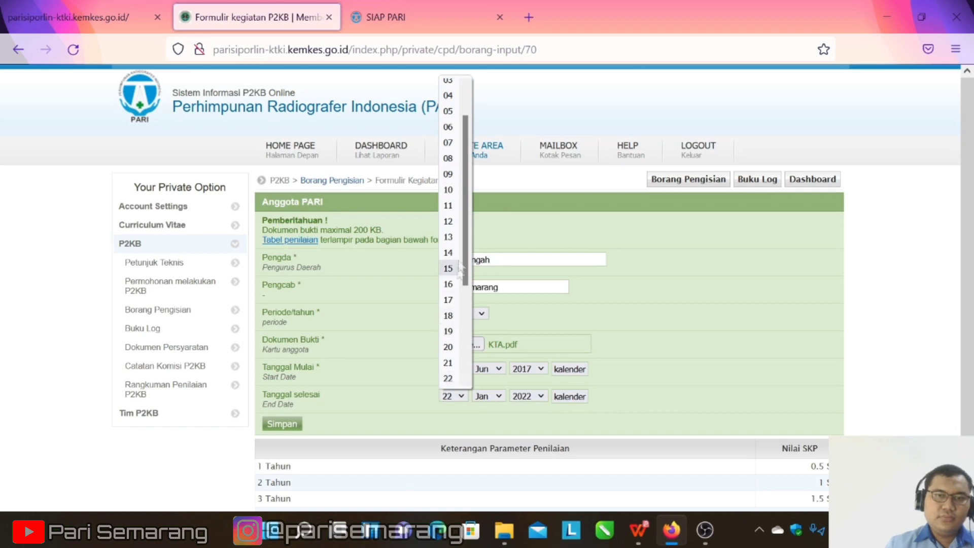
Step: Set the membership end date (Tanggal selesai) to 17 Jan 2022 and save the Anggota PARI form
click(448, 300)
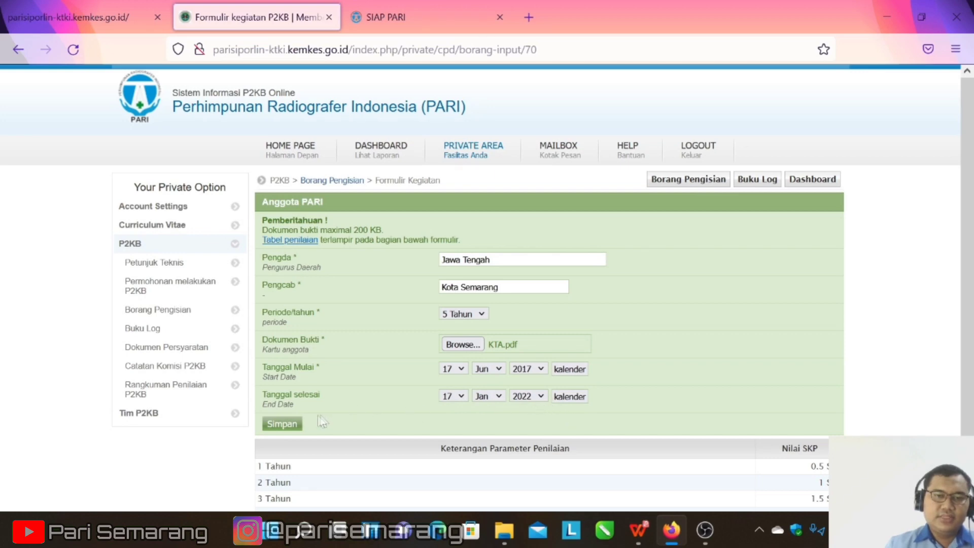
click(283, 425)
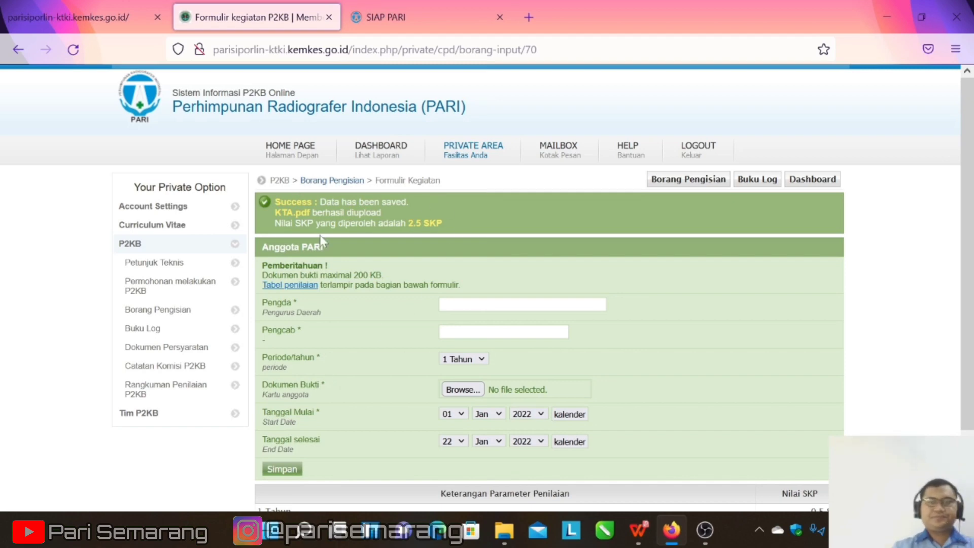
scroll(320, 235, down, 1)
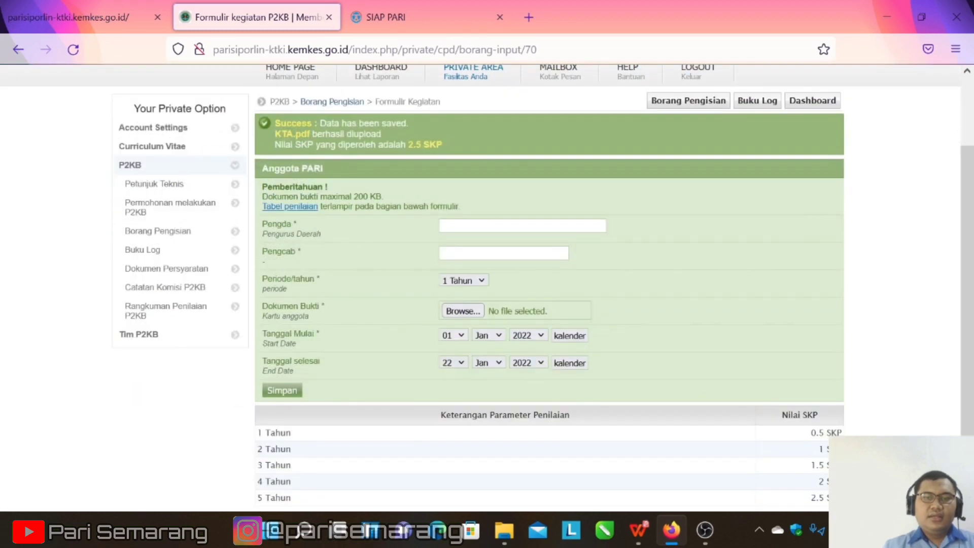
scroll(320, 235, up, 1)
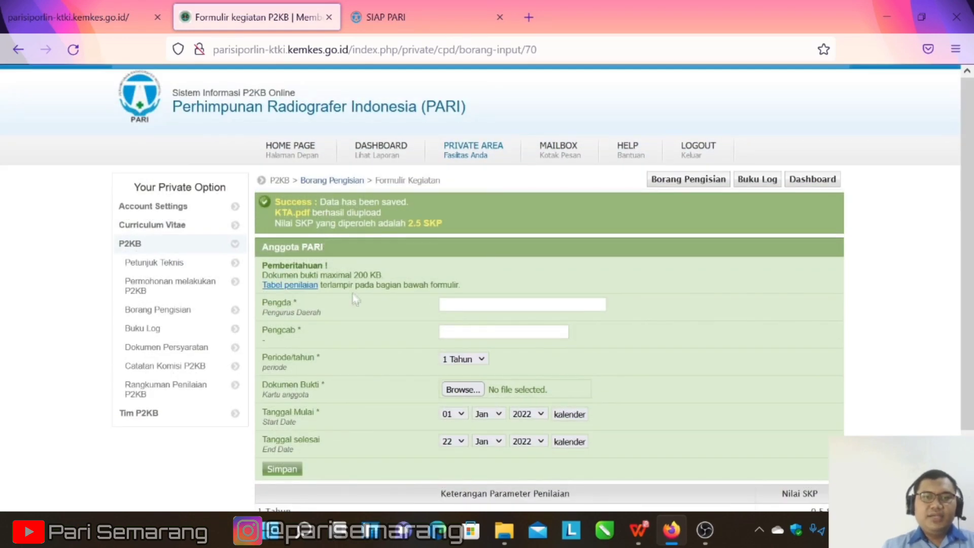
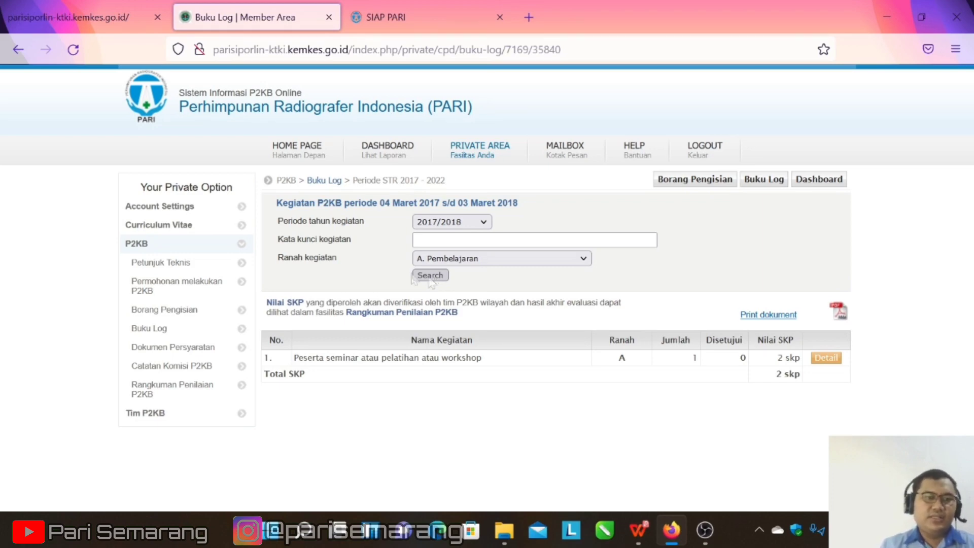
Step: Open the Dokumen Persyaratan page and consult the slide of required member documents in WPS Office, returning to the browser
click(198, 349)
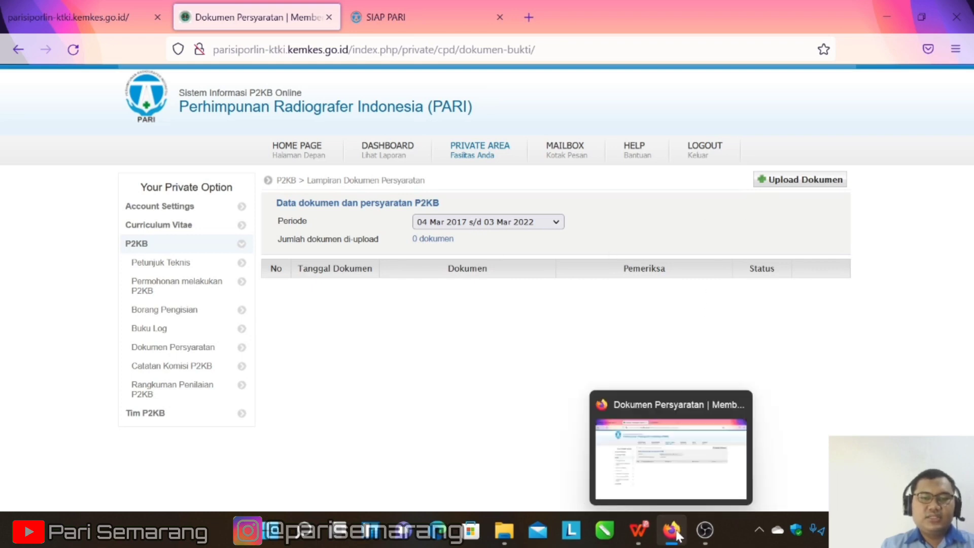
mouse_move(640, 537)
click(573, 482)
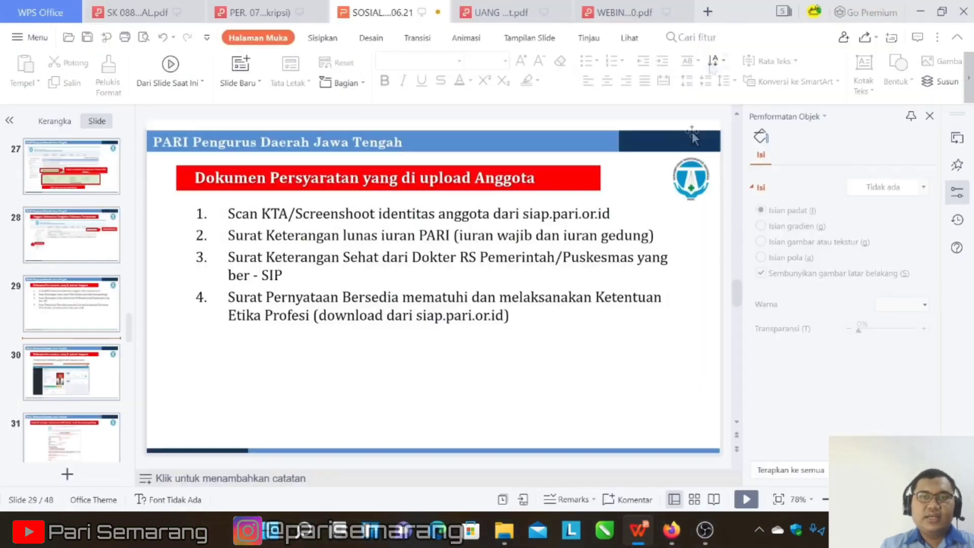
click(732, 15)
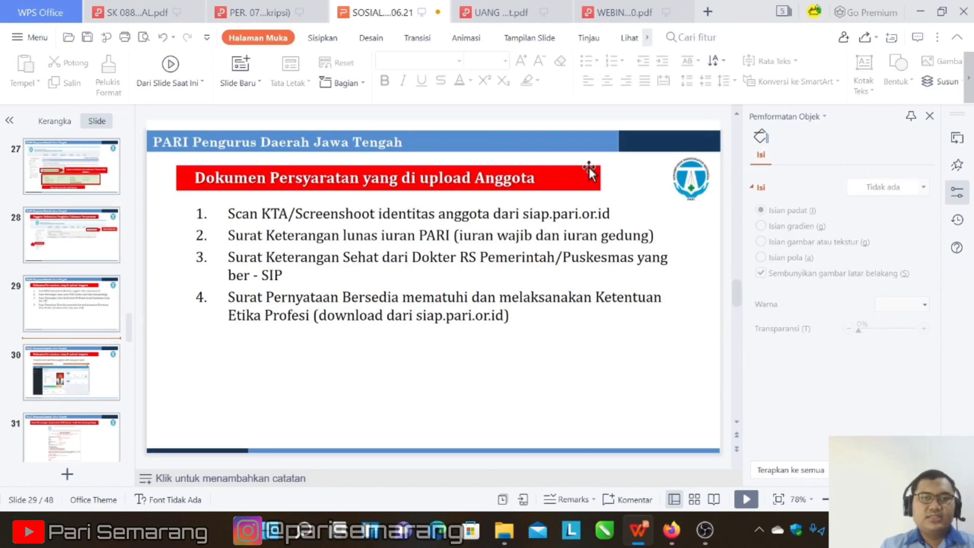
click(920, 12)
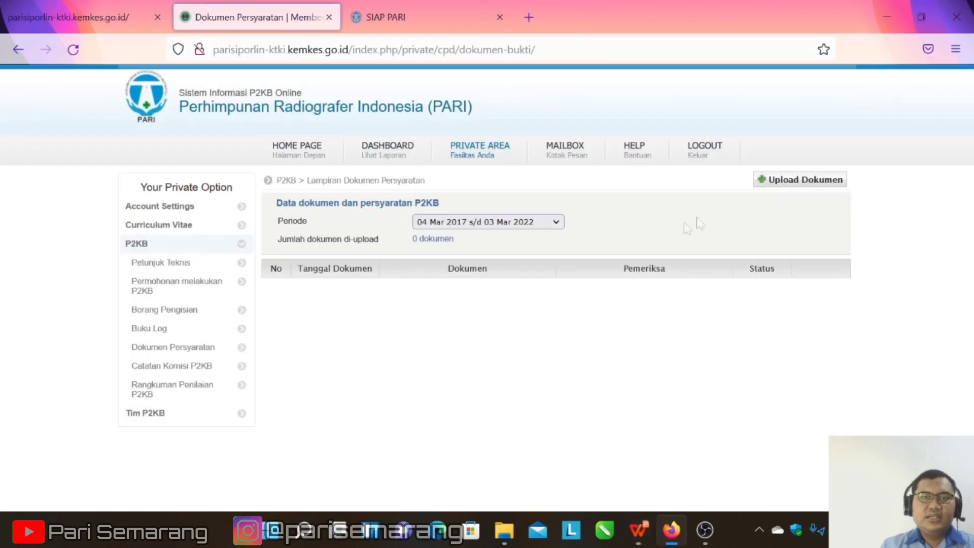
Step: Start a new document upload and set its title (Judul) to Surat Keterangan Sehat dari Institusi Kesehatan
click(838, 181)
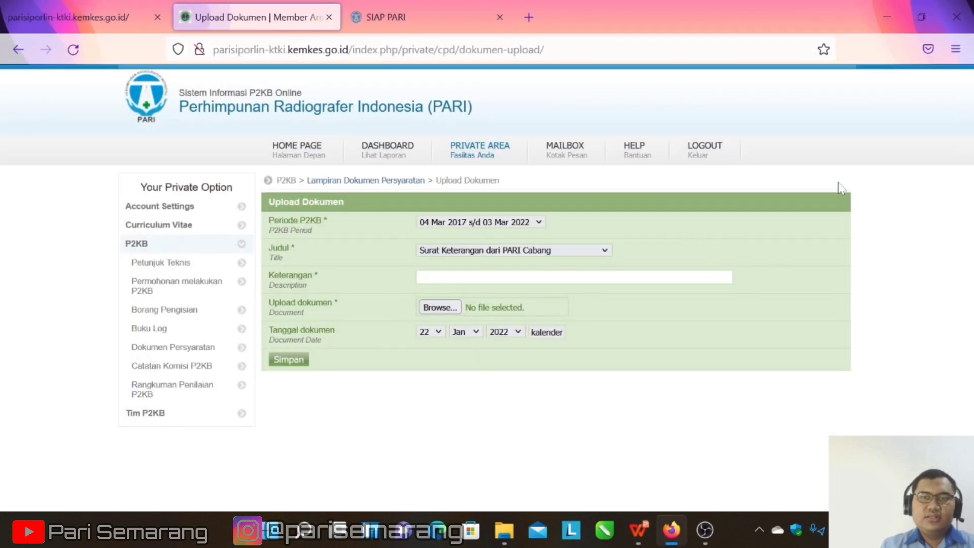
click(502, 228)
click(502, 237)
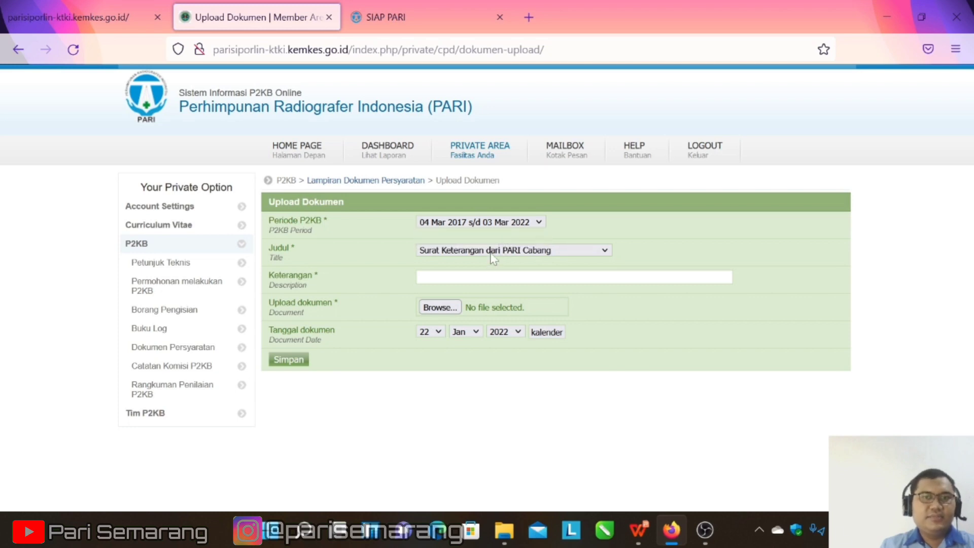
click(492, 251)
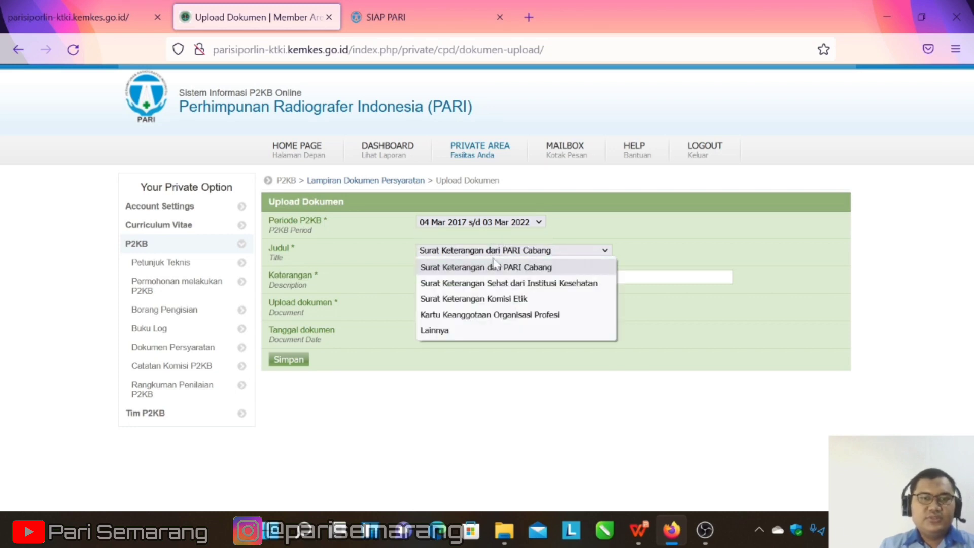
click(495, 267)
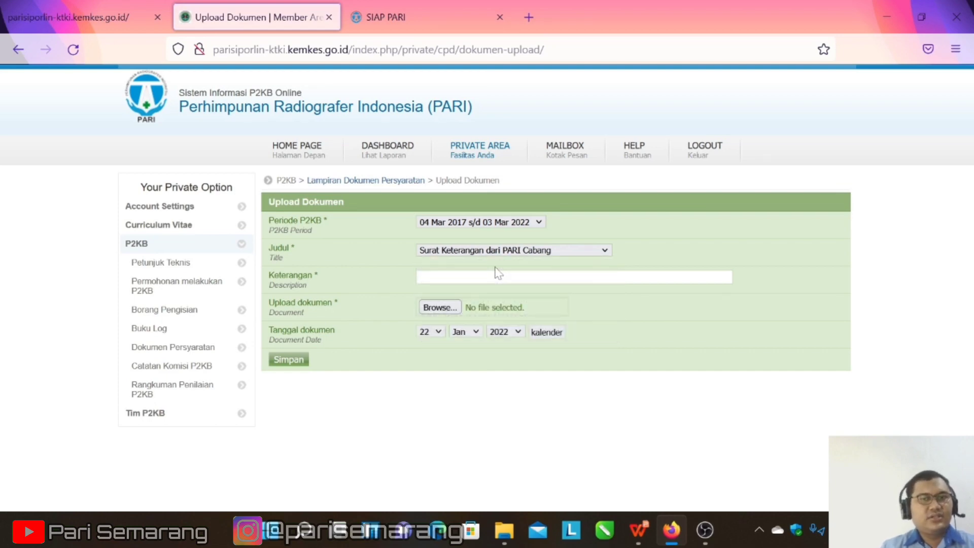
click(499, 250)
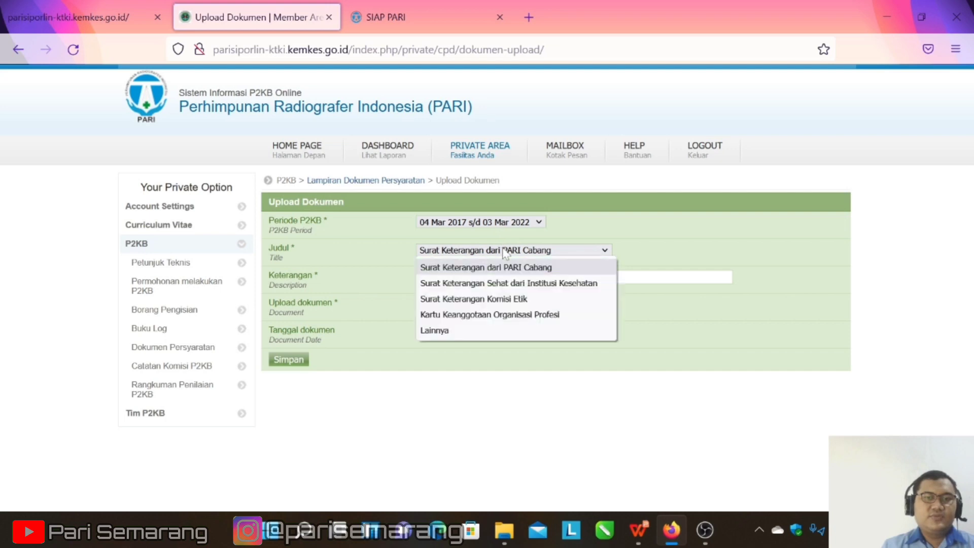
click(512, 285)
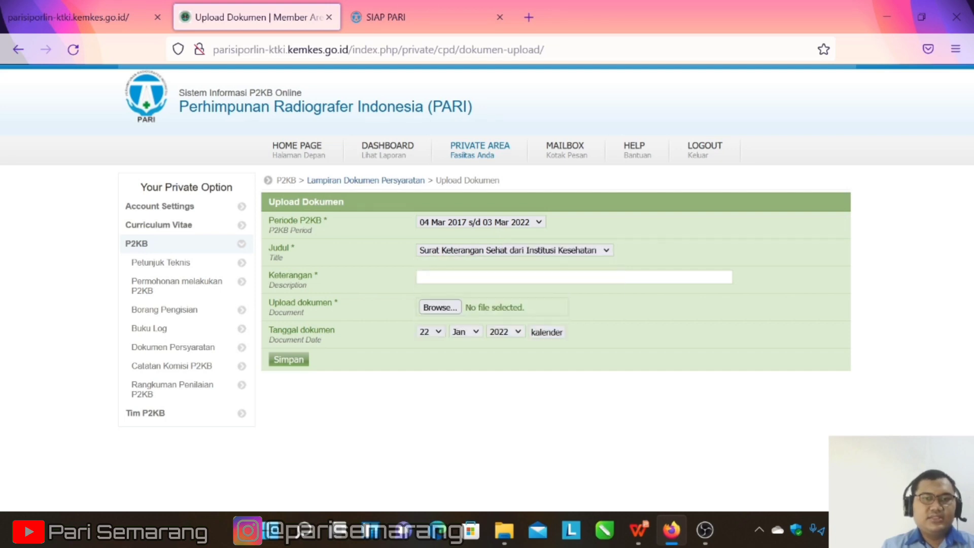
Step: Enter Surat Sehat dari Puskesmas as the description (Keterangan) of the health certificate upload
click(573, 277)
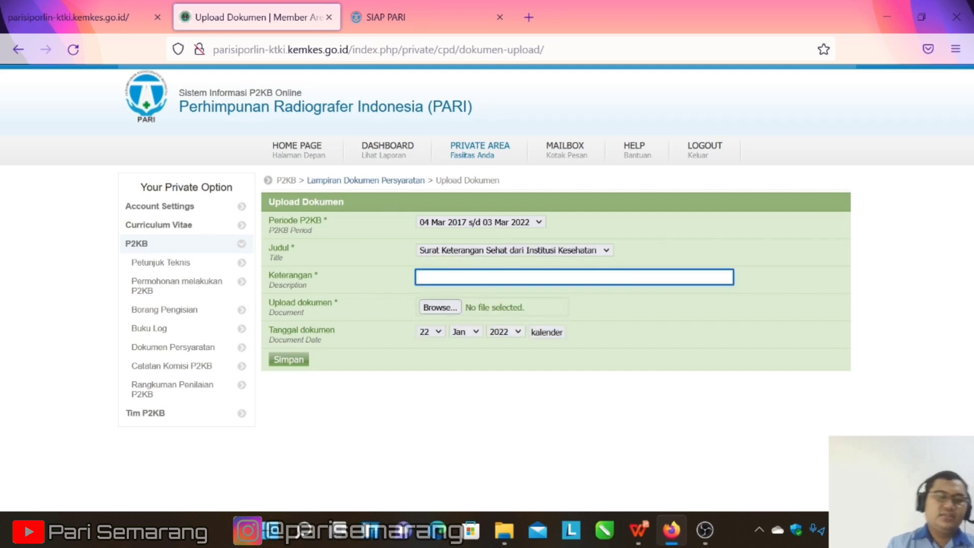
text(Surat )
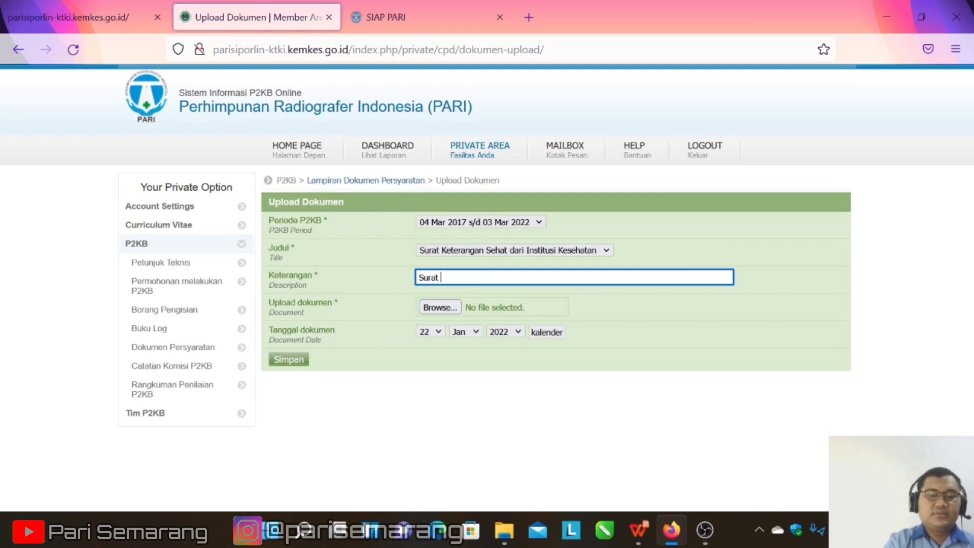
text(Sehat)
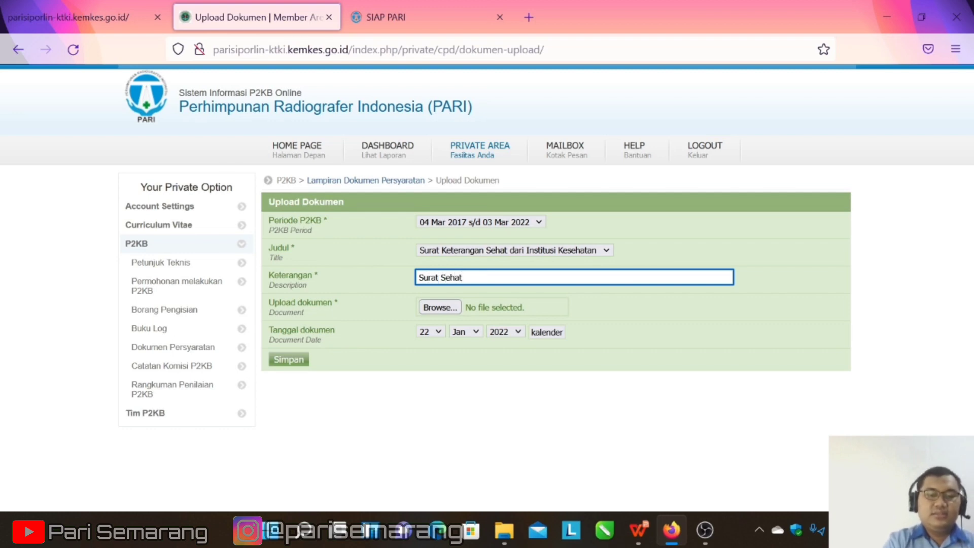
text( dari Puskesm)
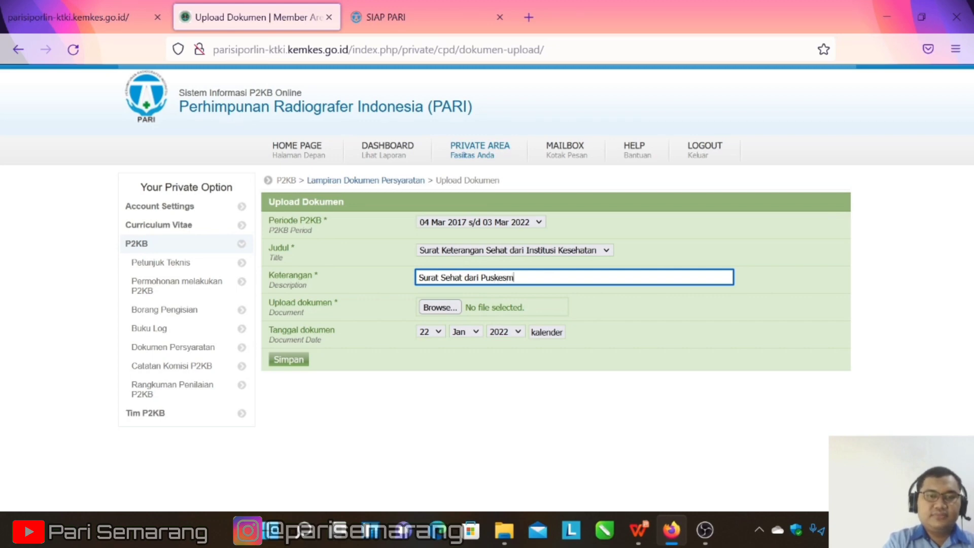
text(as)
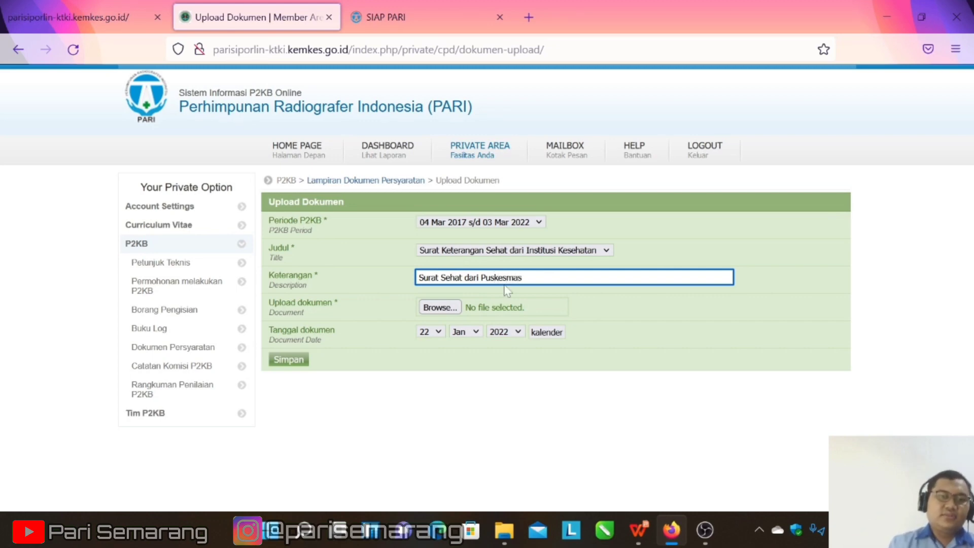
Step: Attach the Surat Sehat PDF from the Kelengkapan Dokumen folder and save the health certificate upload
click(440, 308)
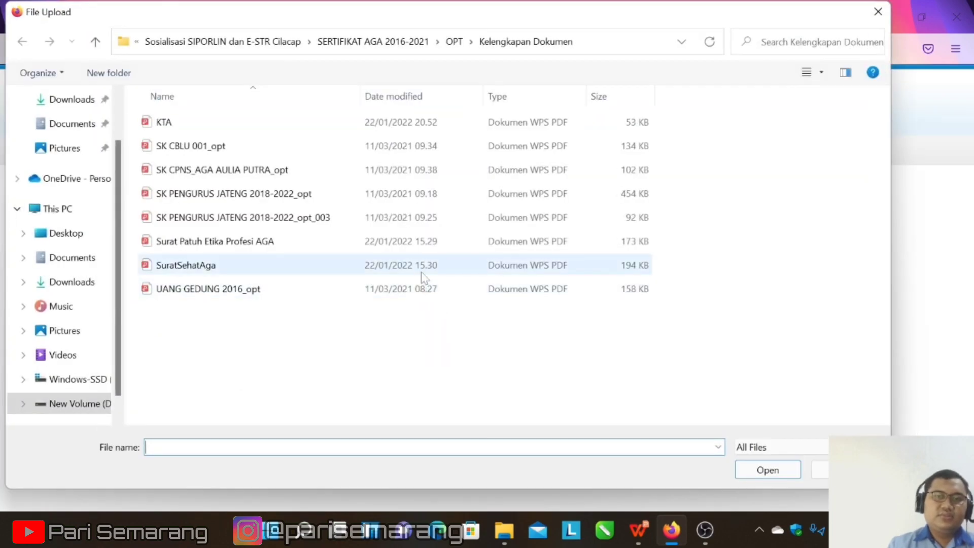
click(423, 275)
click(767, 470)
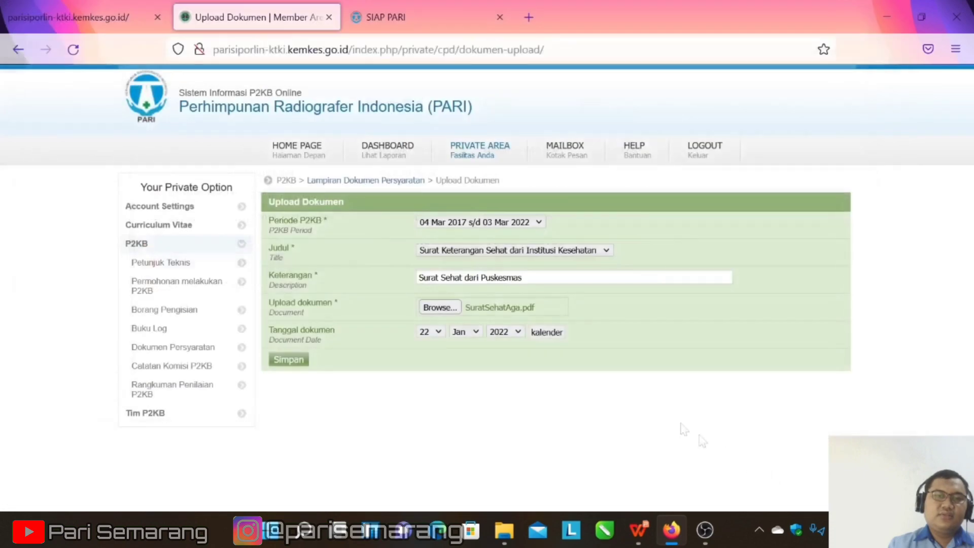
click(434, 335)
click(435, 335)
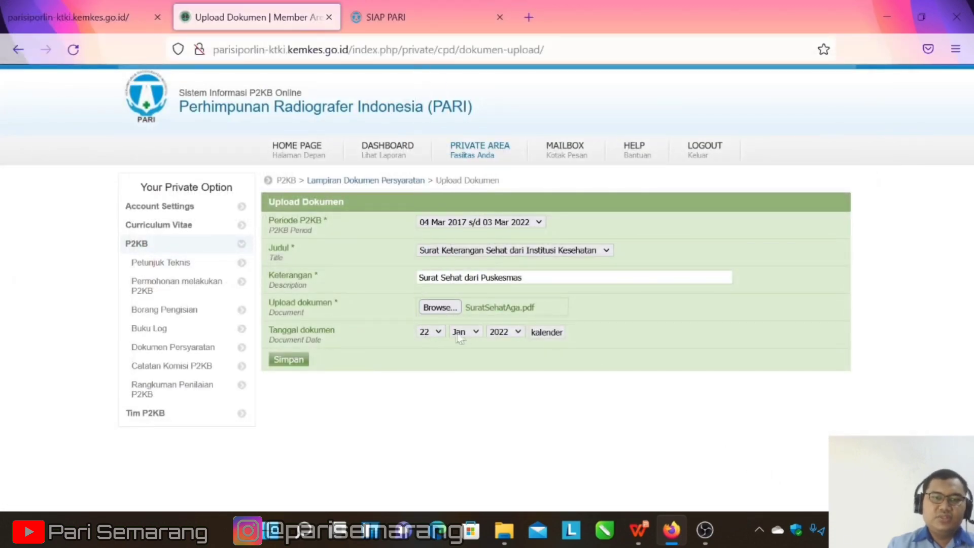
click(289, 360)
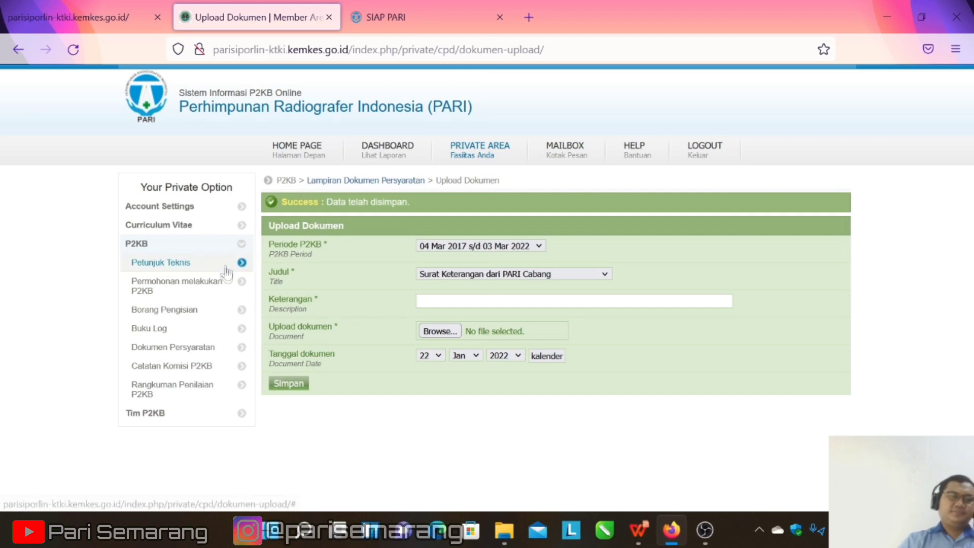
Step: Set the next document's title (Judul) to Surat Keterangan Komisi Etik and enter Surat Keterangan Komisi Etik as its description (Keterangan)
click(505, 276)
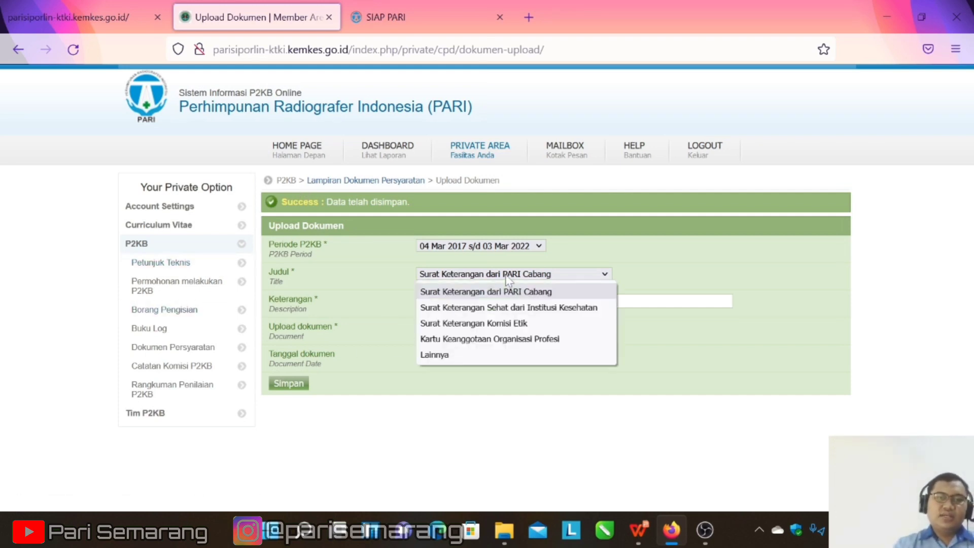
click(513, 324)
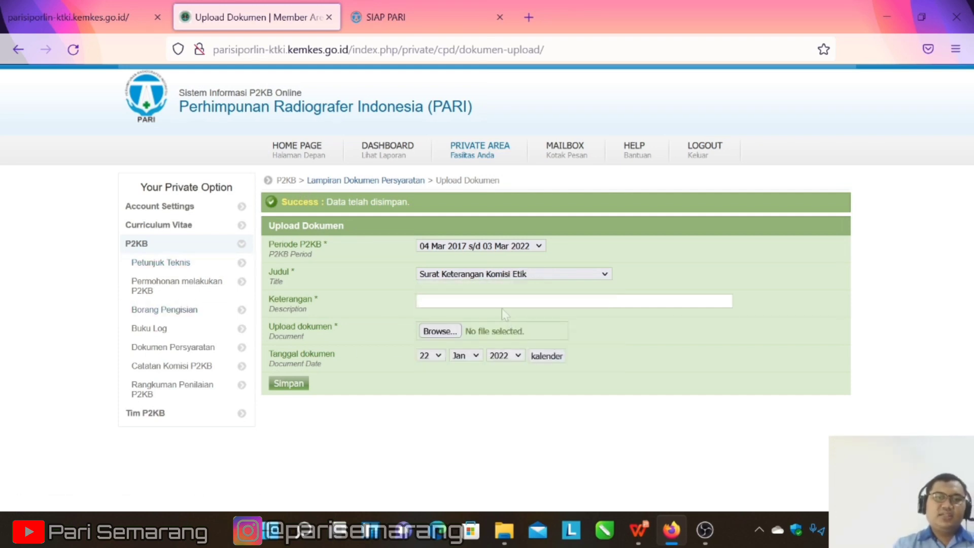
click(505, 301)
text(Sur)
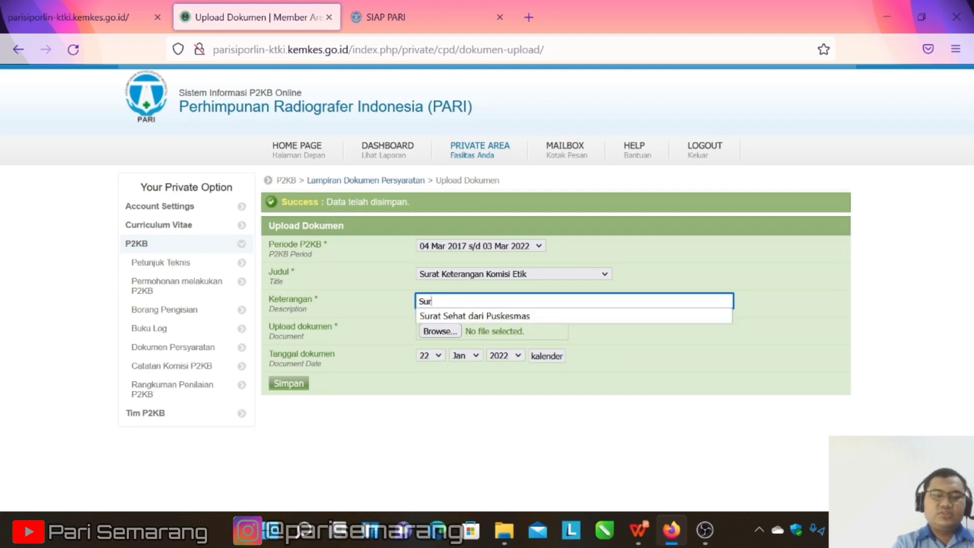
text(at Ketera)
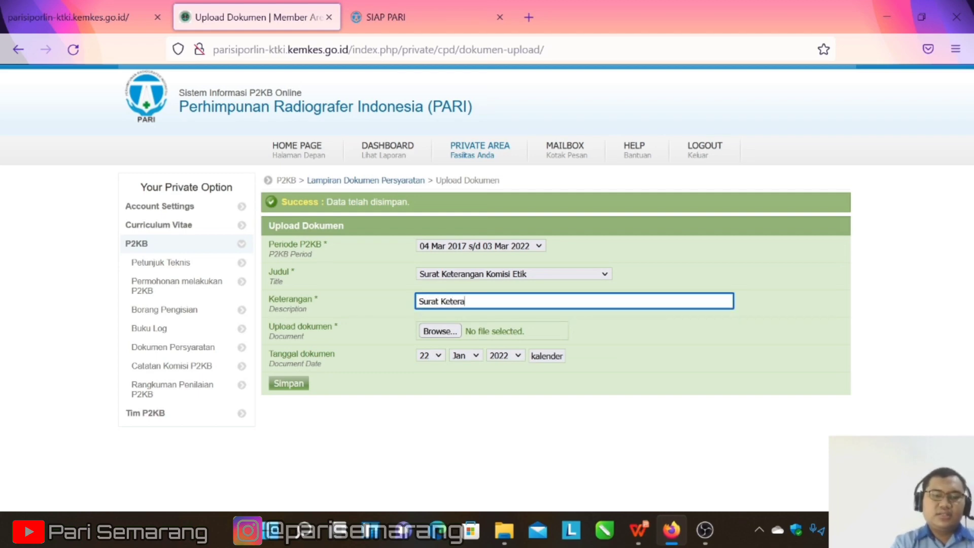
text(ngan K)
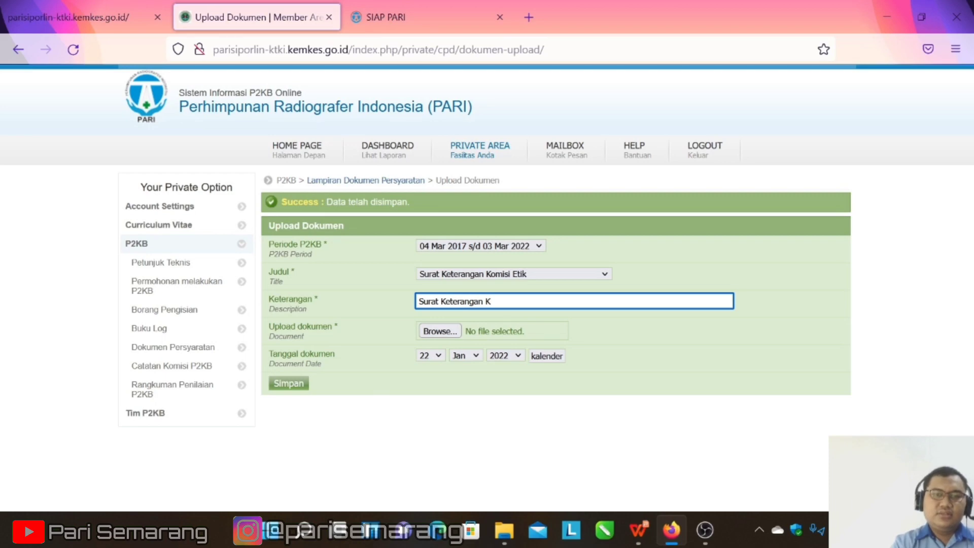
text(omisi)
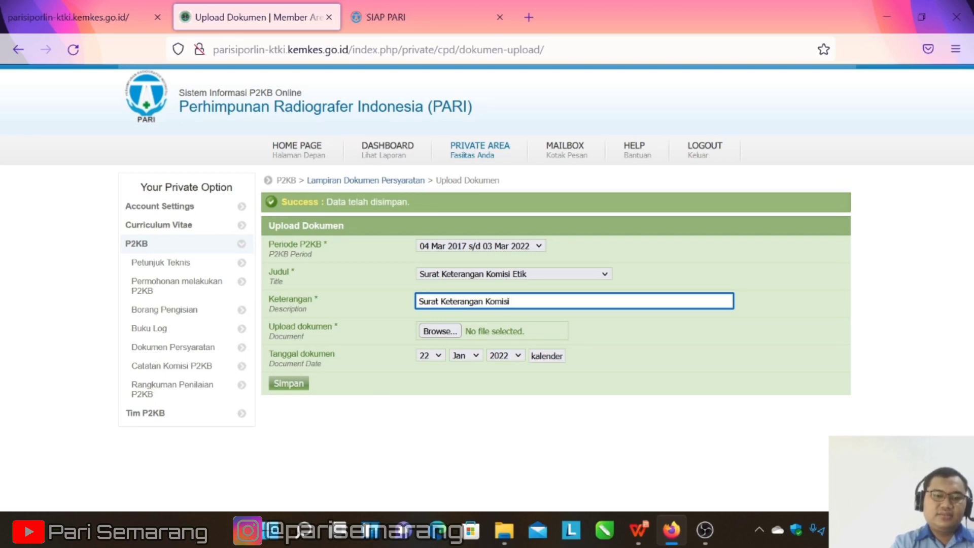
text( Etik)
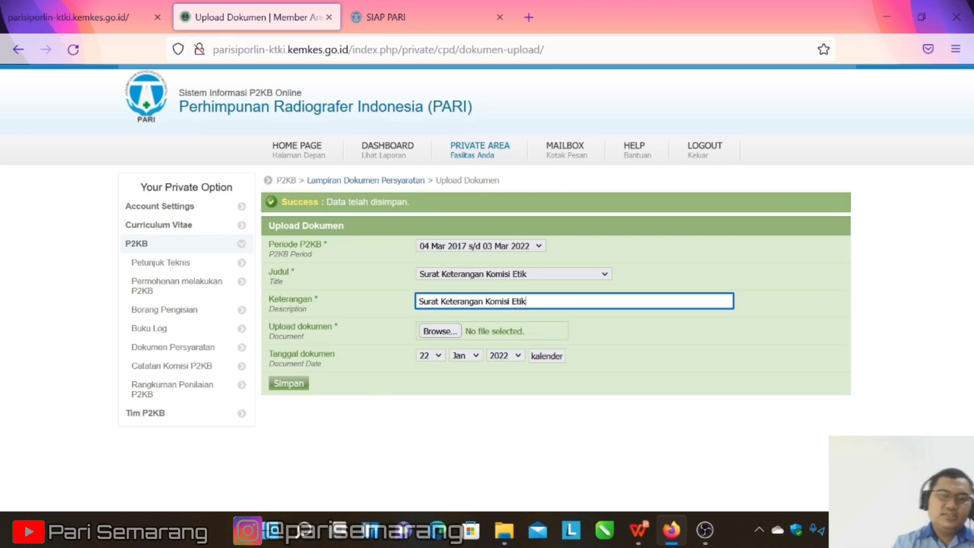
Step: Attach the Surat Patuh Etika Profesi PDF from the Kelengkapan Dokumen folder and save the ethics document upload
click(439, 331)
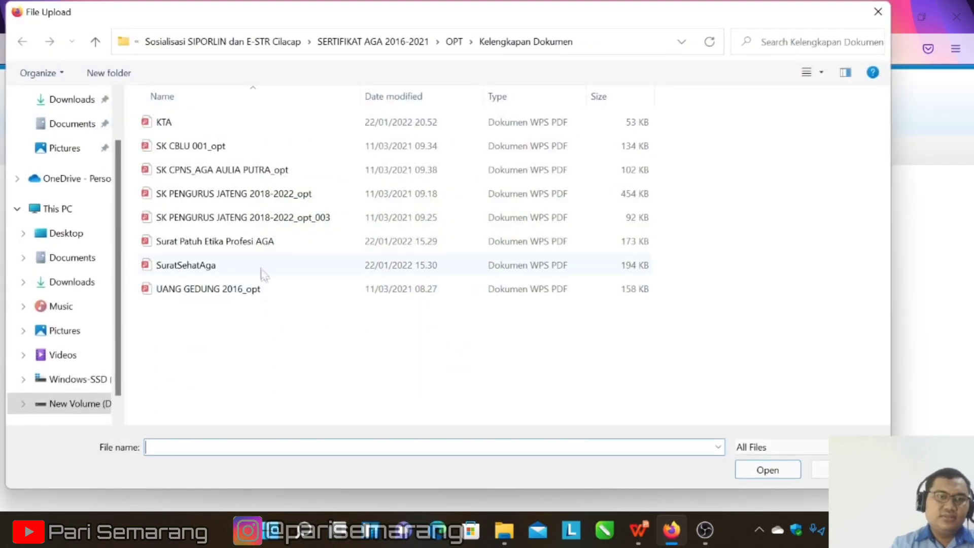
click(253, 243)
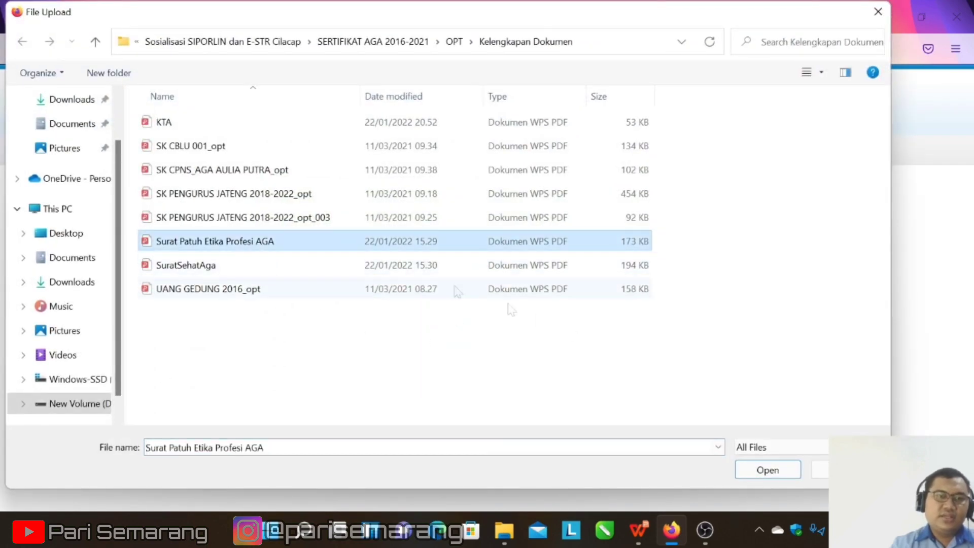
click(775, 473)
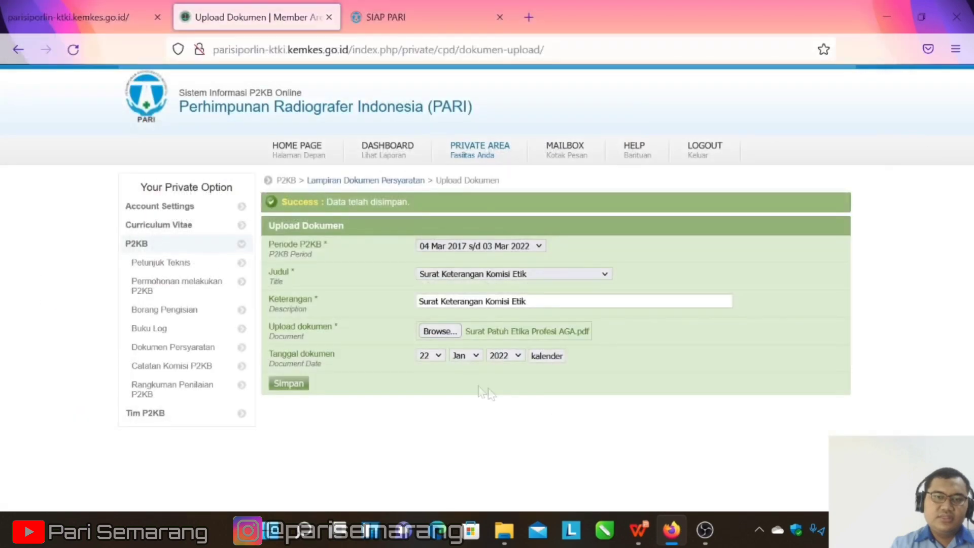
click(288, 383)
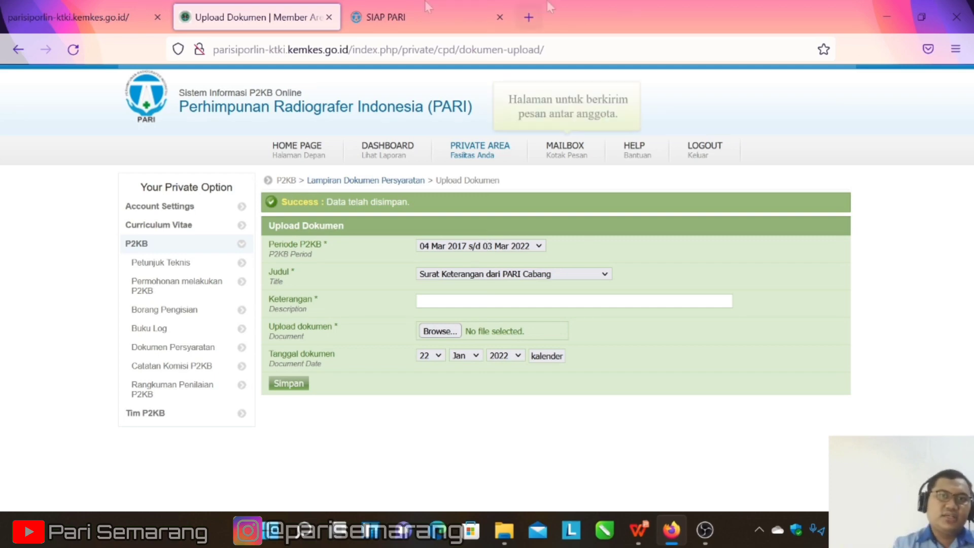
Step: Review the Surat Mematuhi Etika Profesi statement generated in SIAP PARI, close it and return to the P2KB document upload page
click(374, 7)
scroll(285, 309, down, 2)
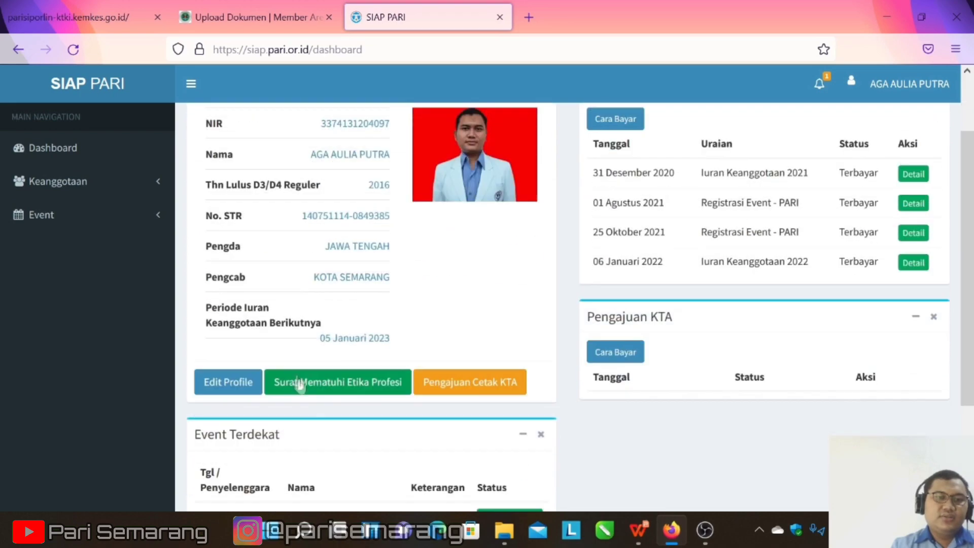
click(333, 385)
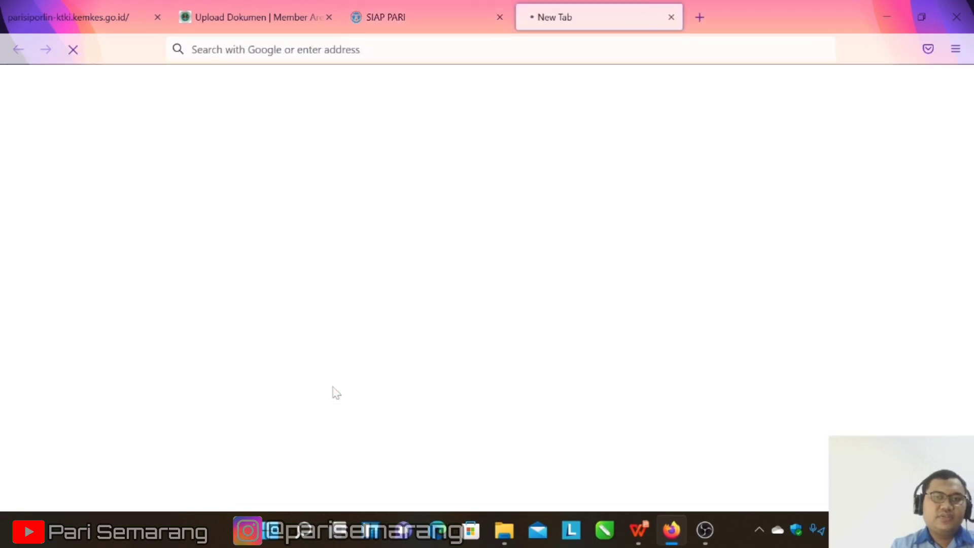
scroll(502, 355, down, 8)
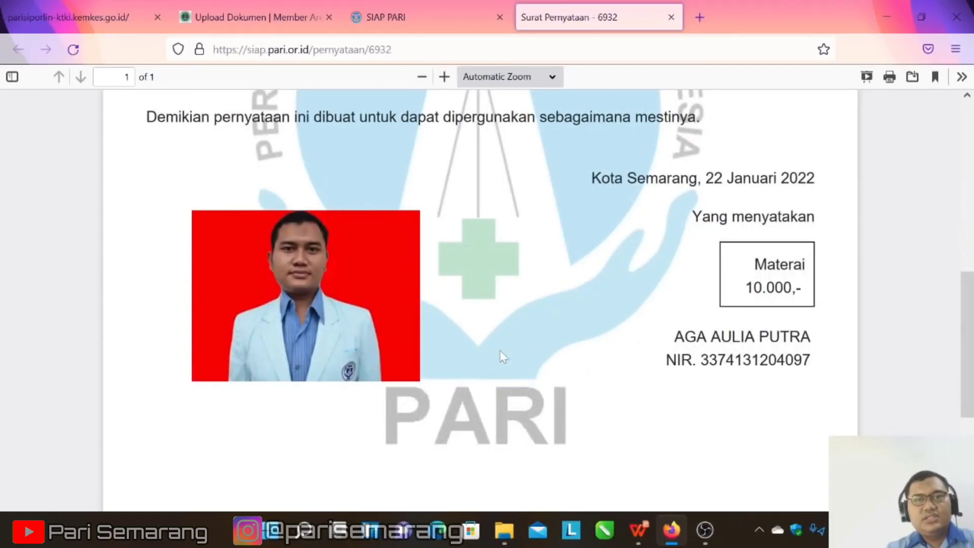
scroll(501, 355, up, 10)
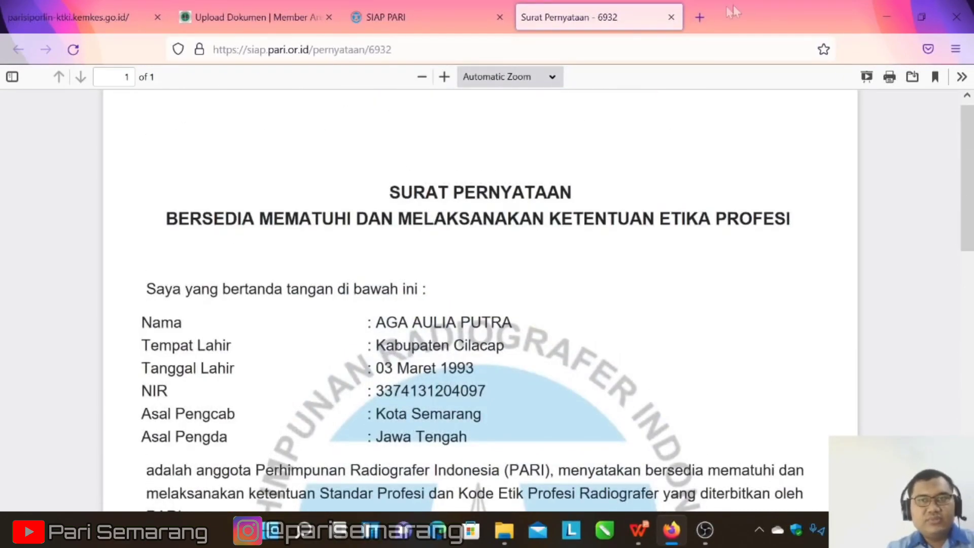
click(672, 17)
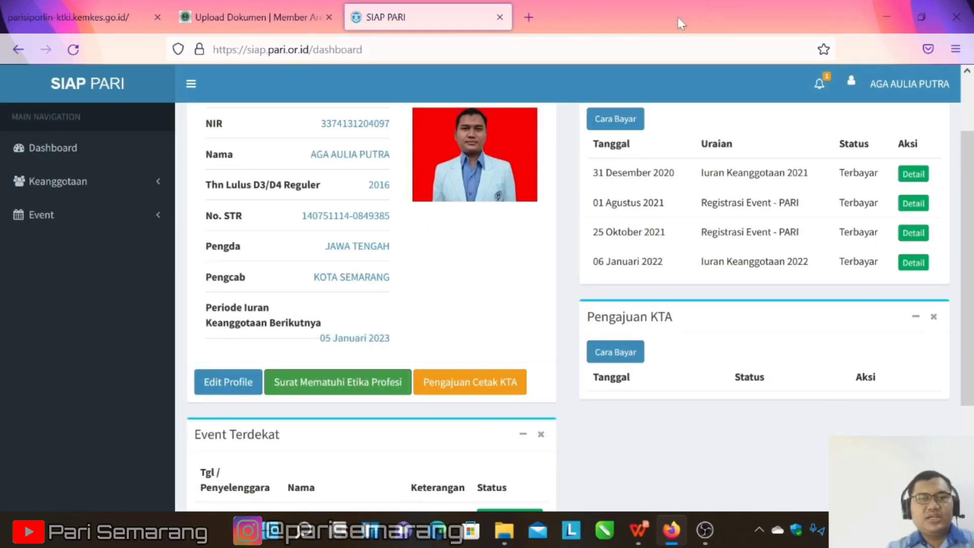
click(253, 17)
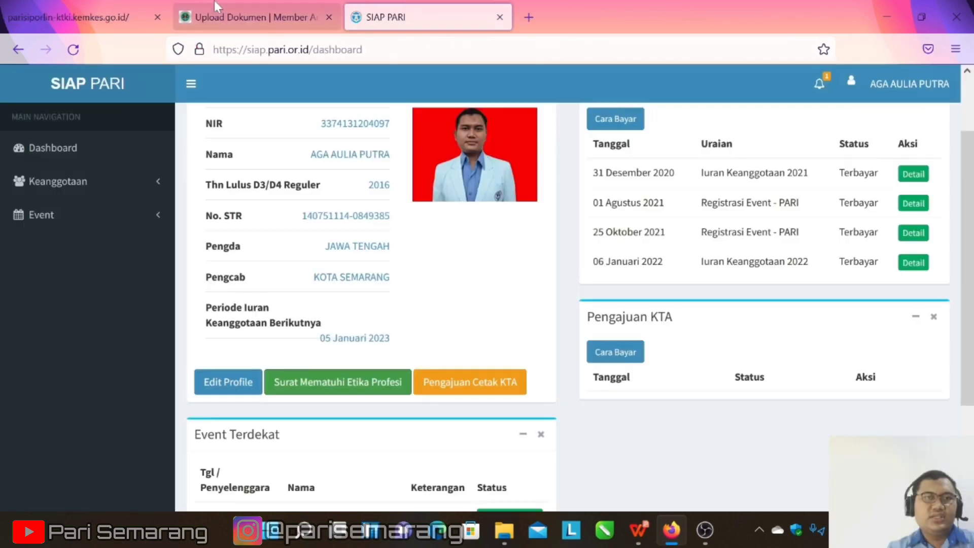
click(214, 2)
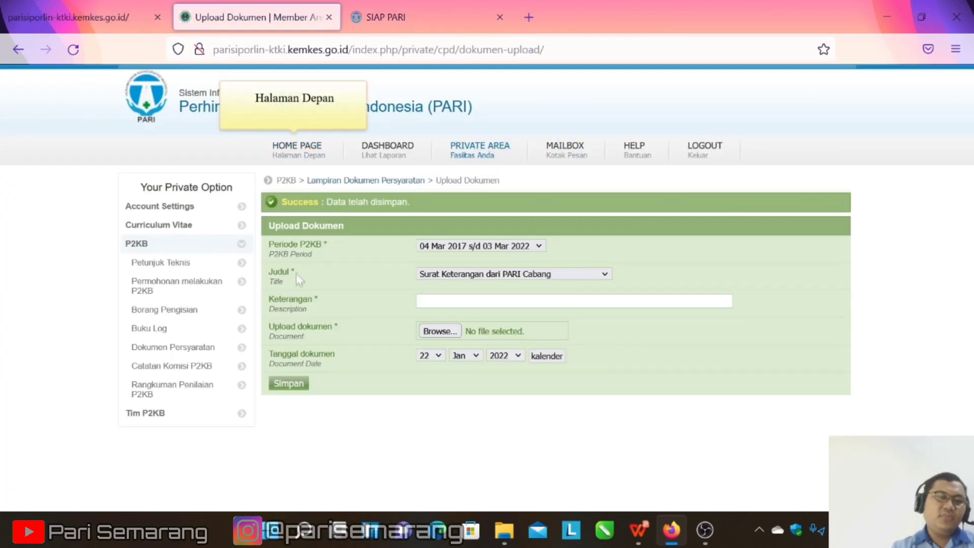
Step: View the Catatan Komisi P2KB notes for the period 04 Mar 2017 s/d 03 Mar 2022
click(166, 376)
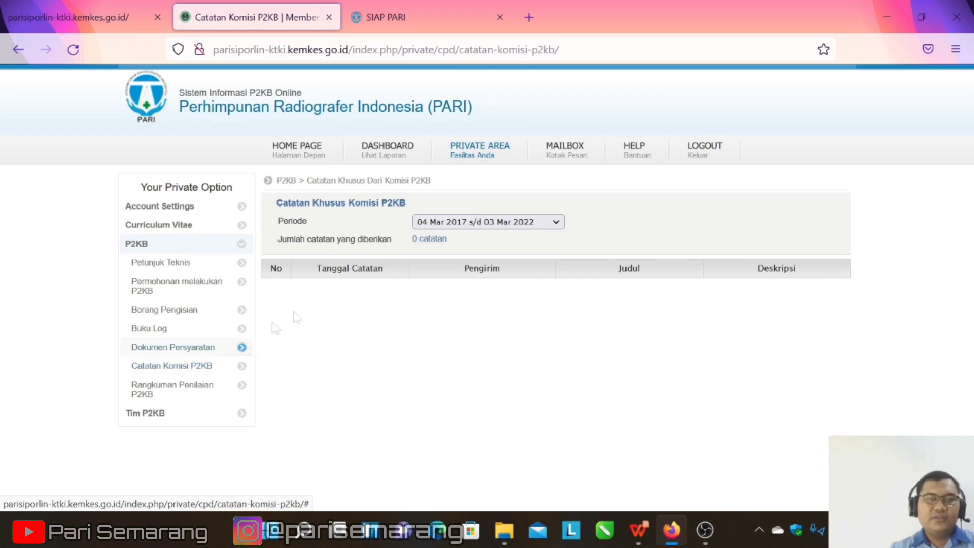
click(450, 223)
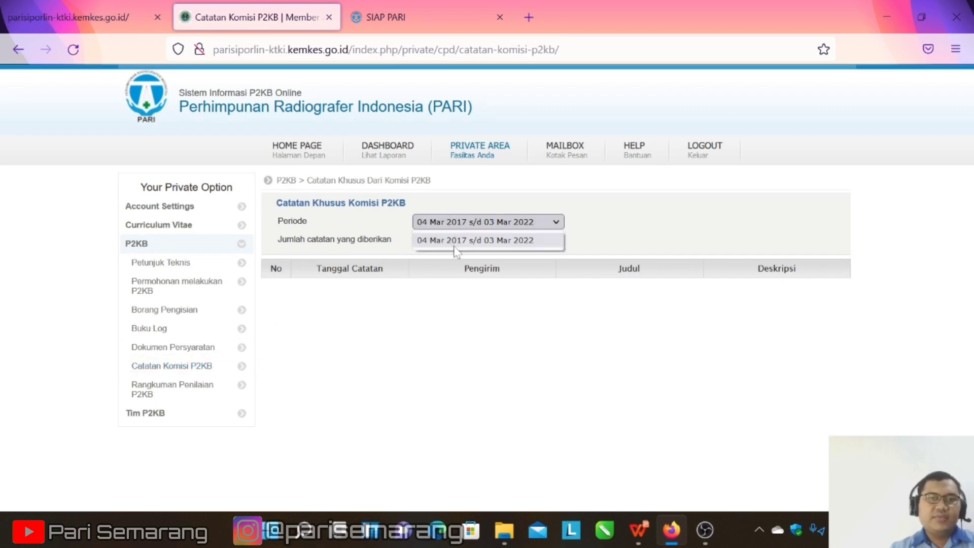
click(455, 246)
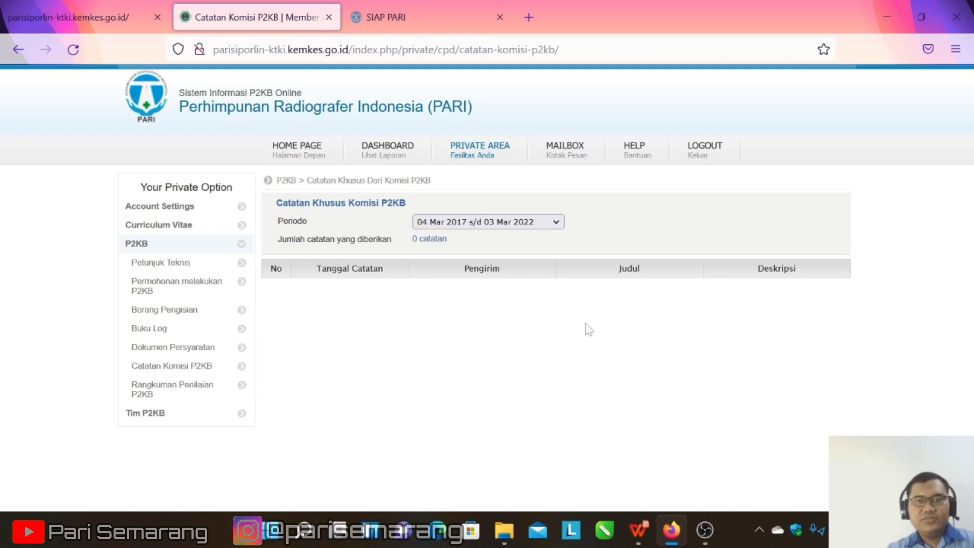
Step: Review the Rangkuman Penilaian P2KB recap for STR period 04 Mar 2017 s/d 03 Mar 2022 and open its Borang Penilaian Diri
click(196, 391)
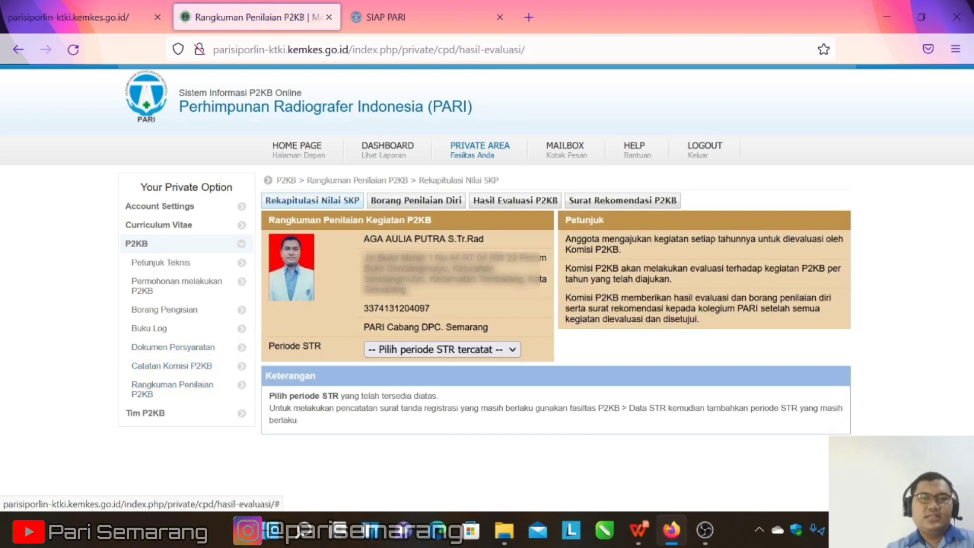
click(417, 350)
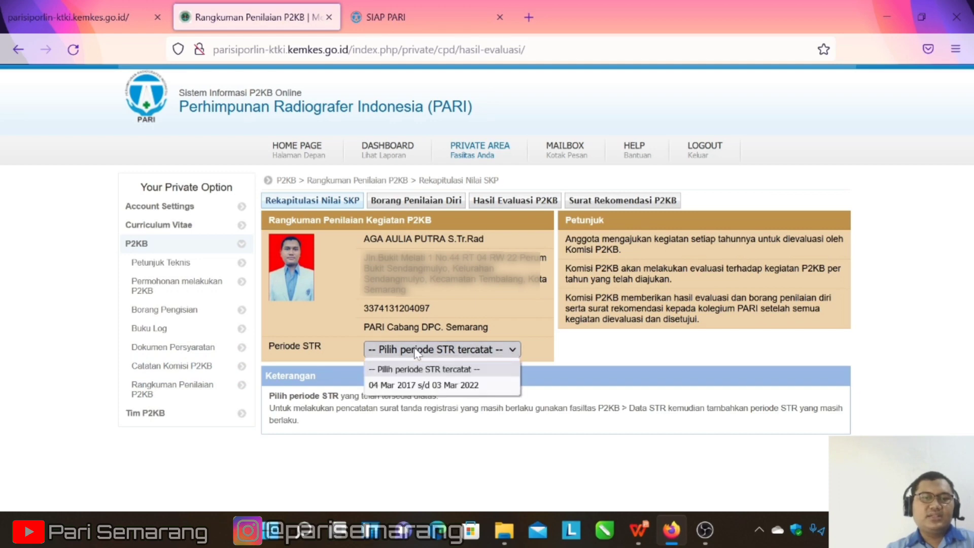
click(425, 385)
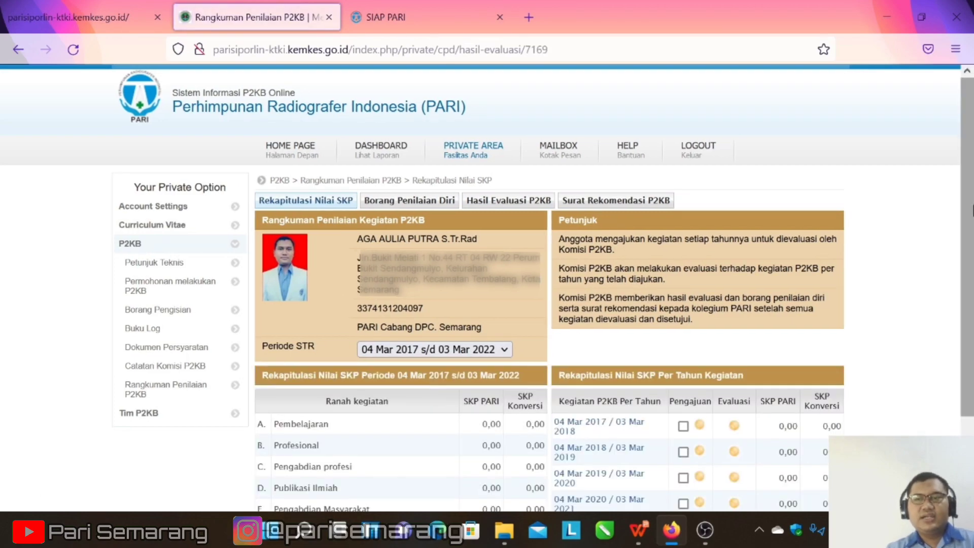
scroll(384, 167, down, 1)
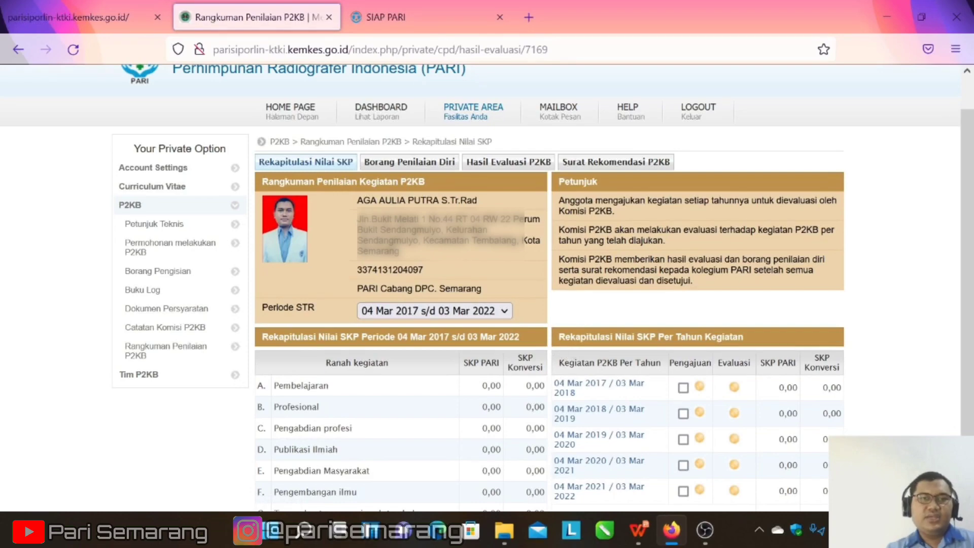
click(412, 163)
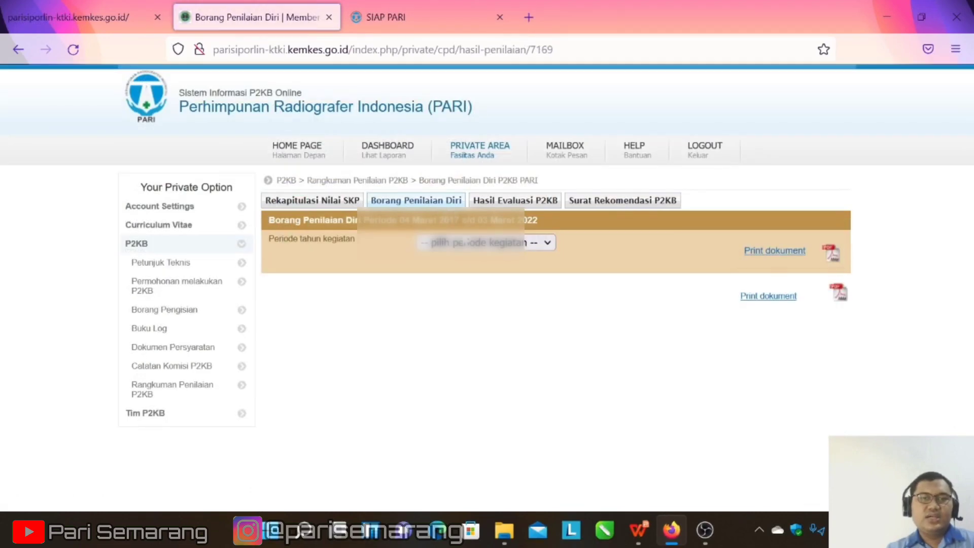
Step: Review the Borang Penilaian Diri for the activity year 04 Mar 2017 s/d 03 Mar 2018 across all activity domains
click(487, 242)
click(485, 278)
scroll(495, 280, down, 2)
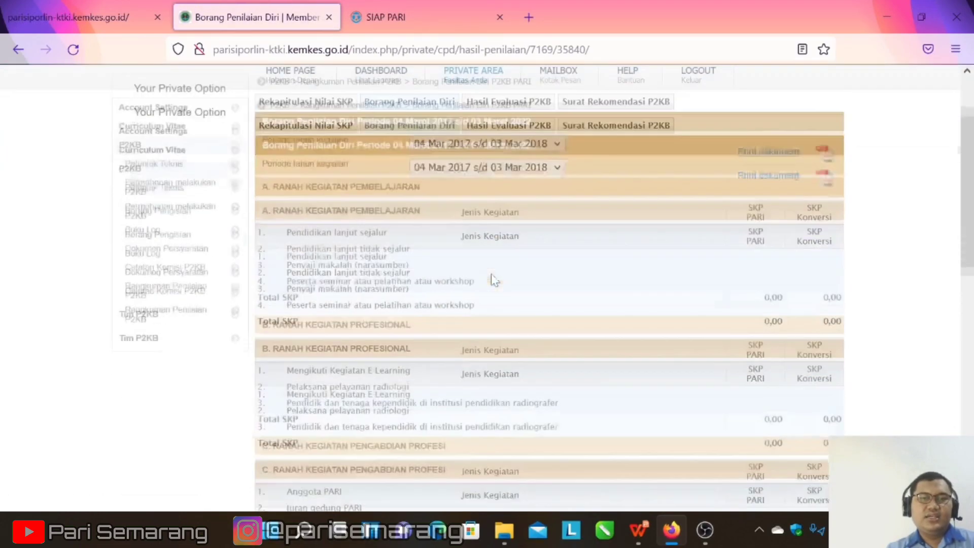
scroll(495, 280, down, 8)
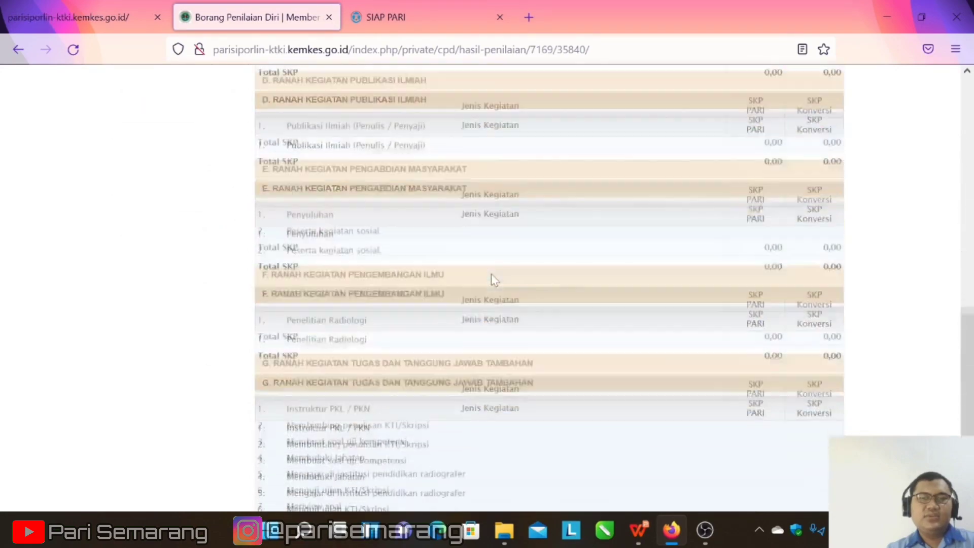
scroll(491, 272, up, 10)
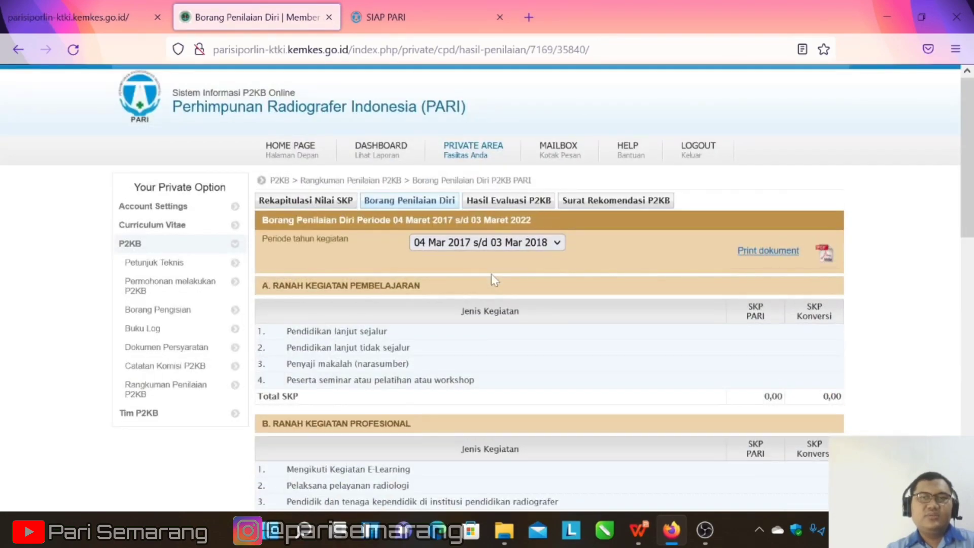
Step: Review the commission's Hasil Evaluasi P2KB statement and the Surat Rekomendasi P2KB page
click(547, 204)
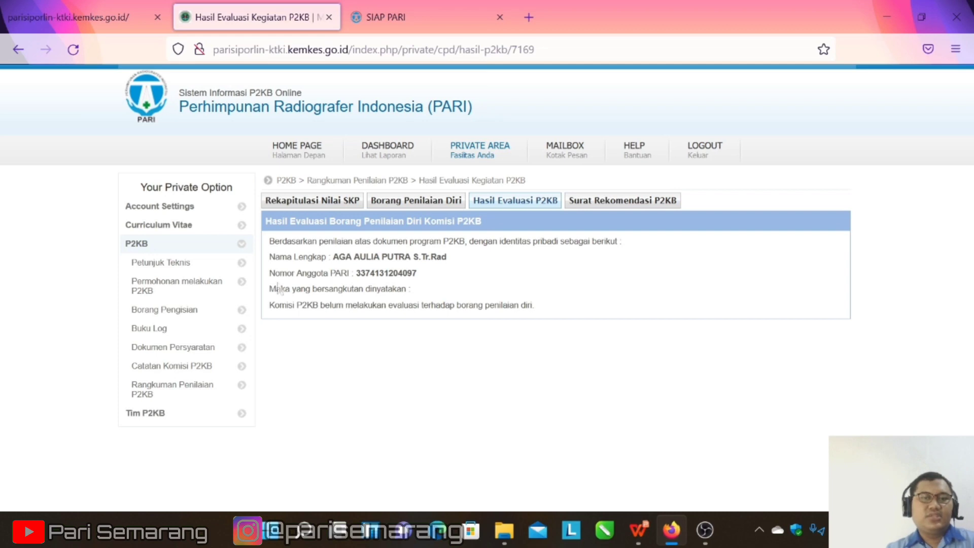
drag(279, 304, 560, 320)
click(563, 320)
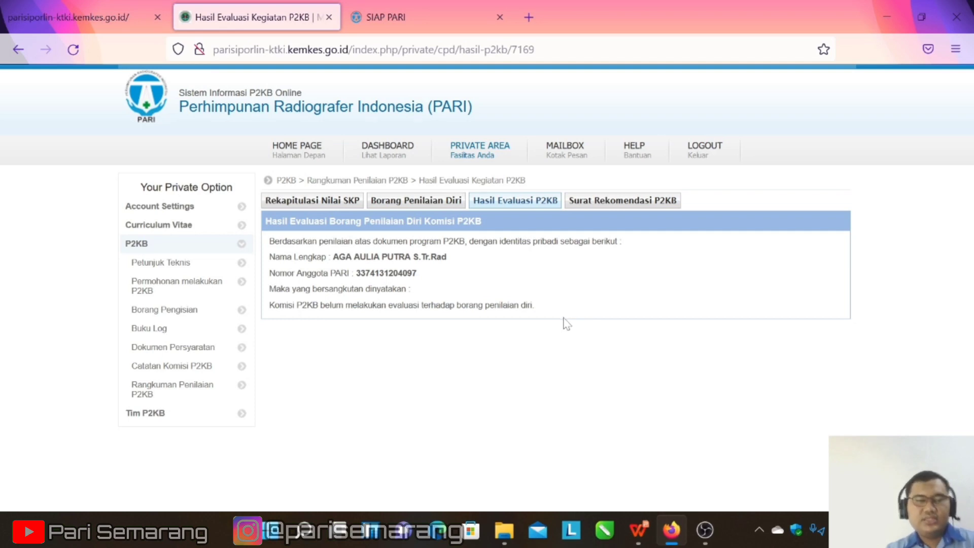
click(623, 202)
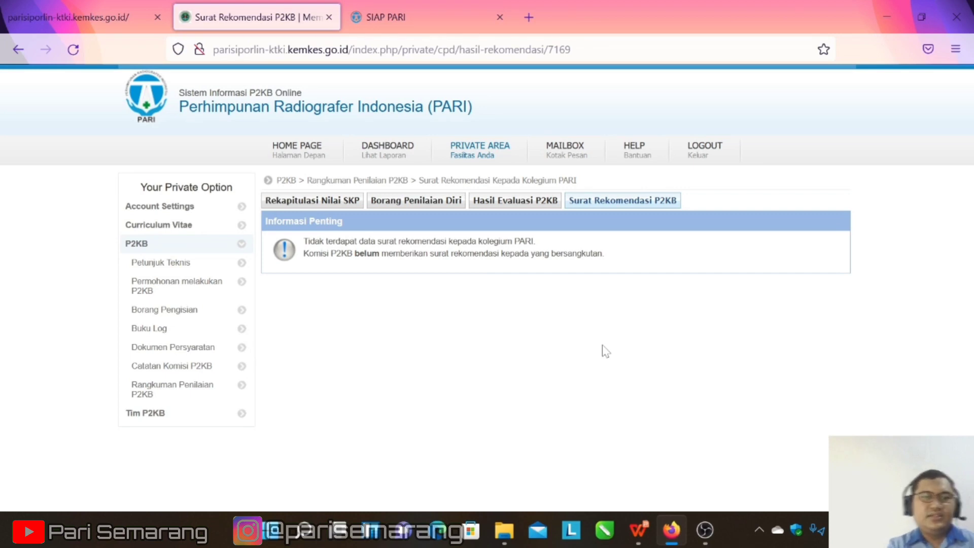
Step: View the Petunjuk Teknis steps for P2KB members and the Permohonan melakukan P2KB page
click(161, 265)
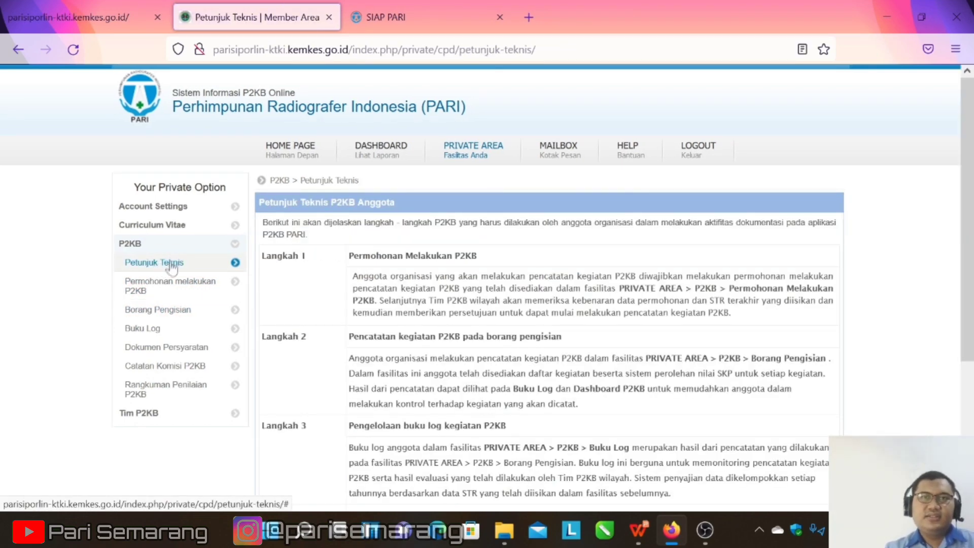
click(159, 287)
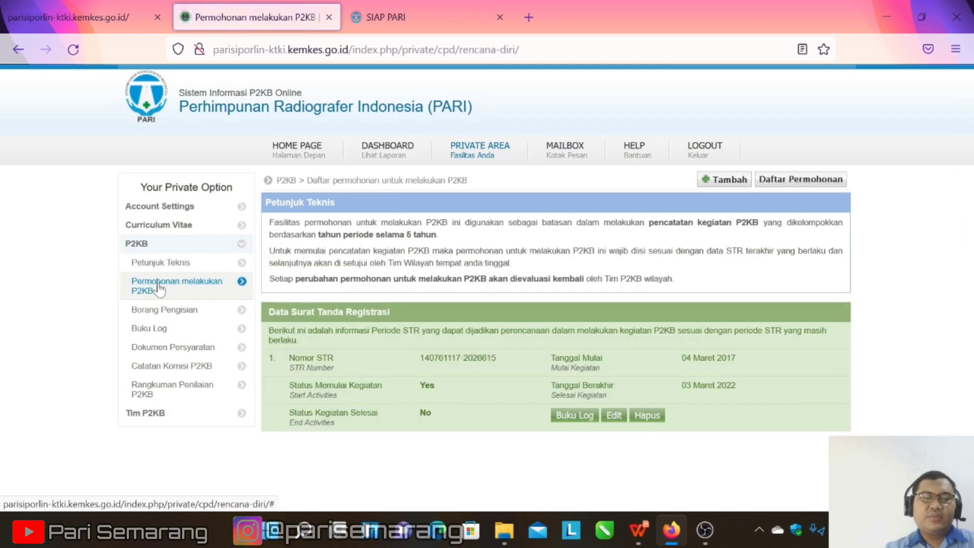